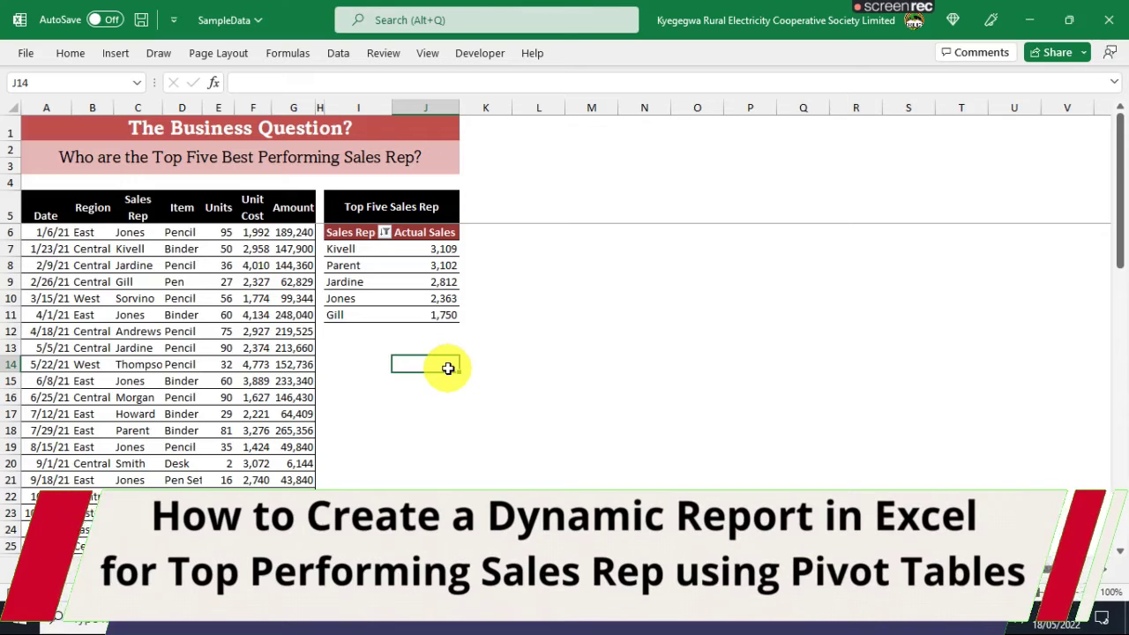
Review the business question and the sales data table on the Sales sheet.
left_click_drag(51, 206, 297, 471)
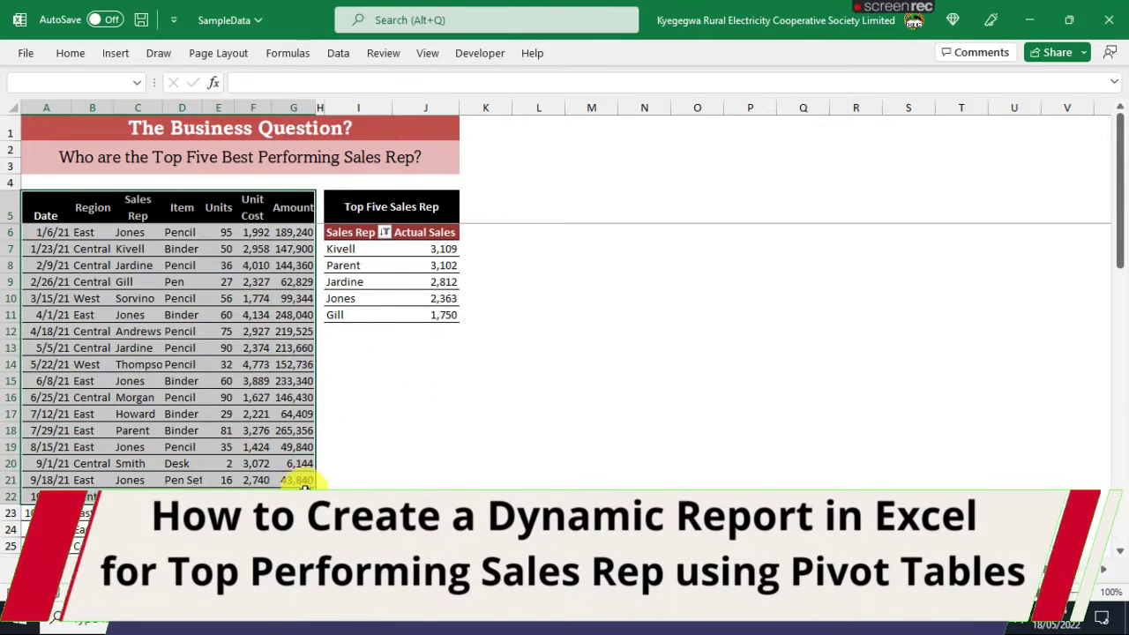
left_click(232, 331)
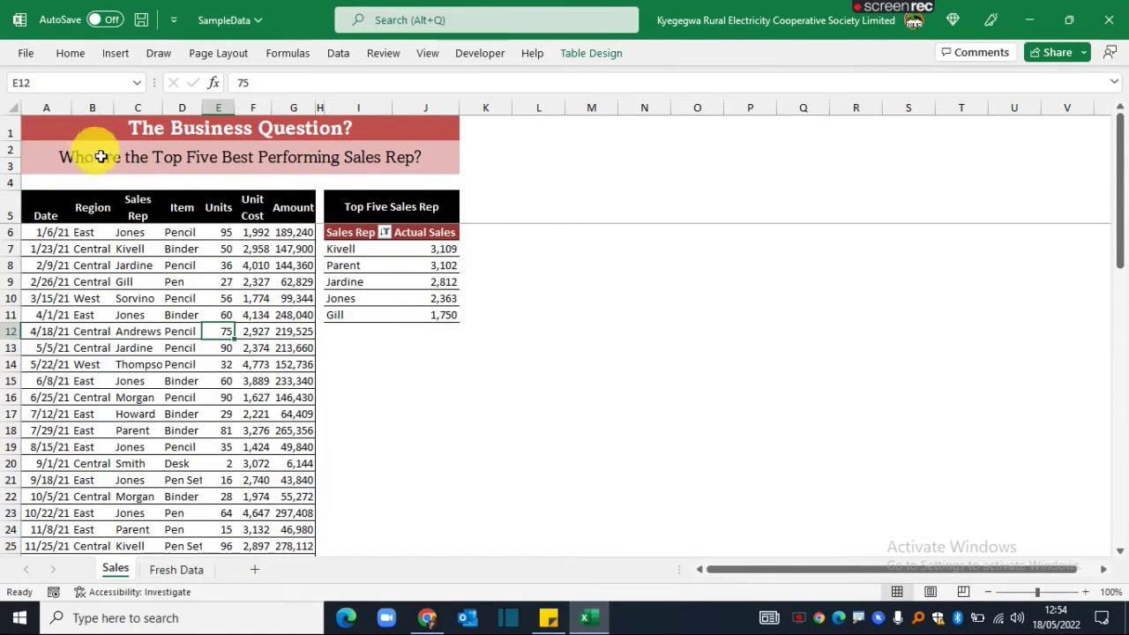
left_click(83, 156)
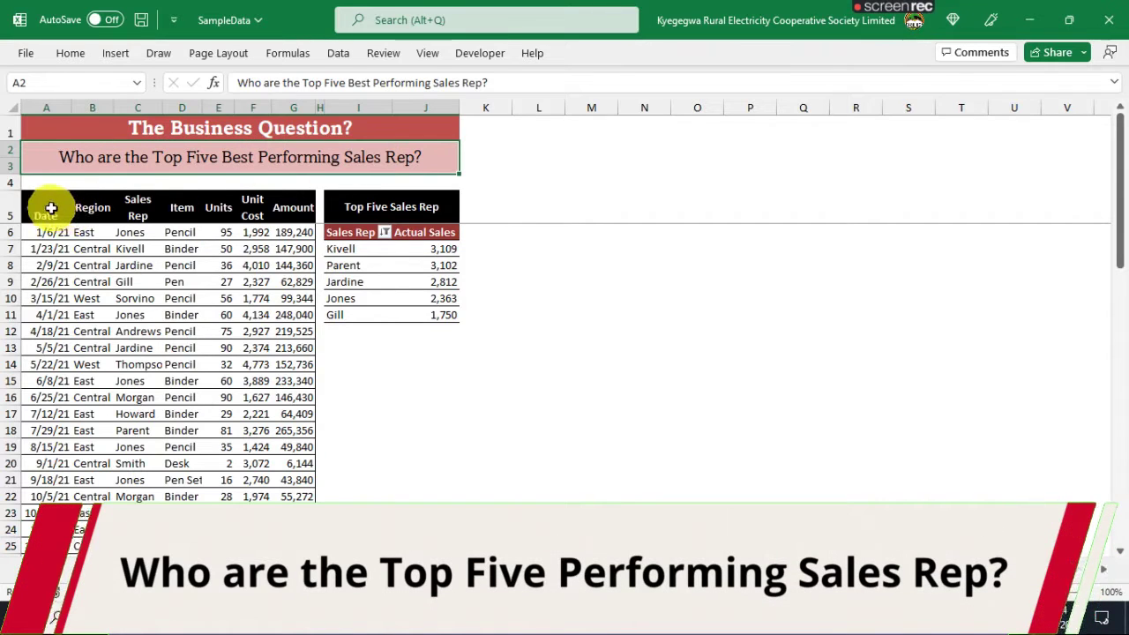
left_click_drag(50, 209, 295, 487)
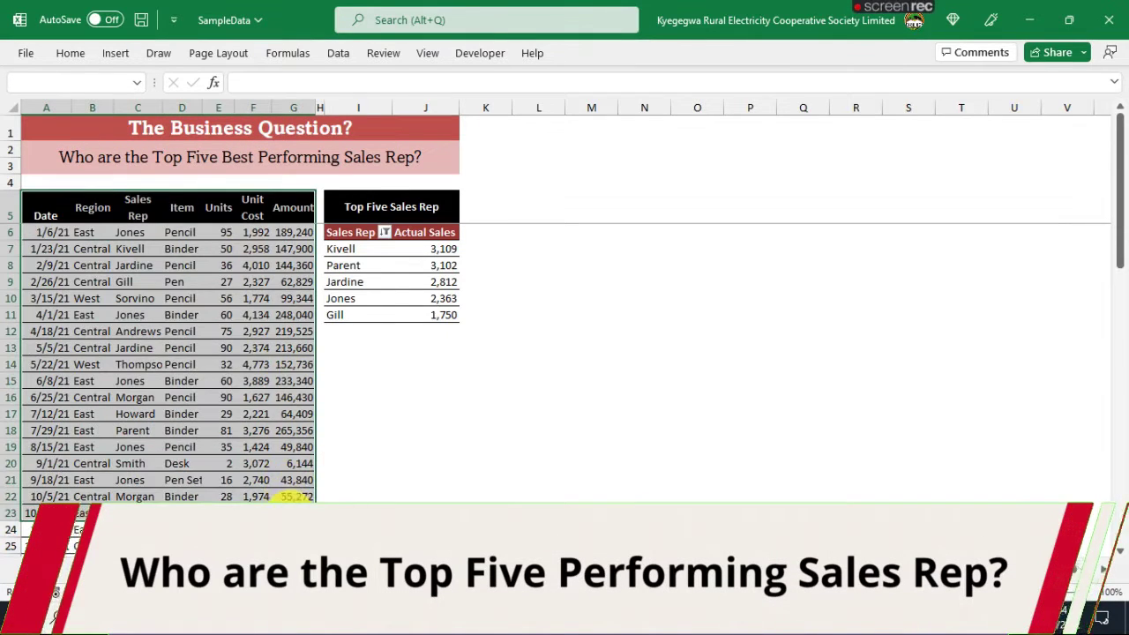
left_click(221, 302)
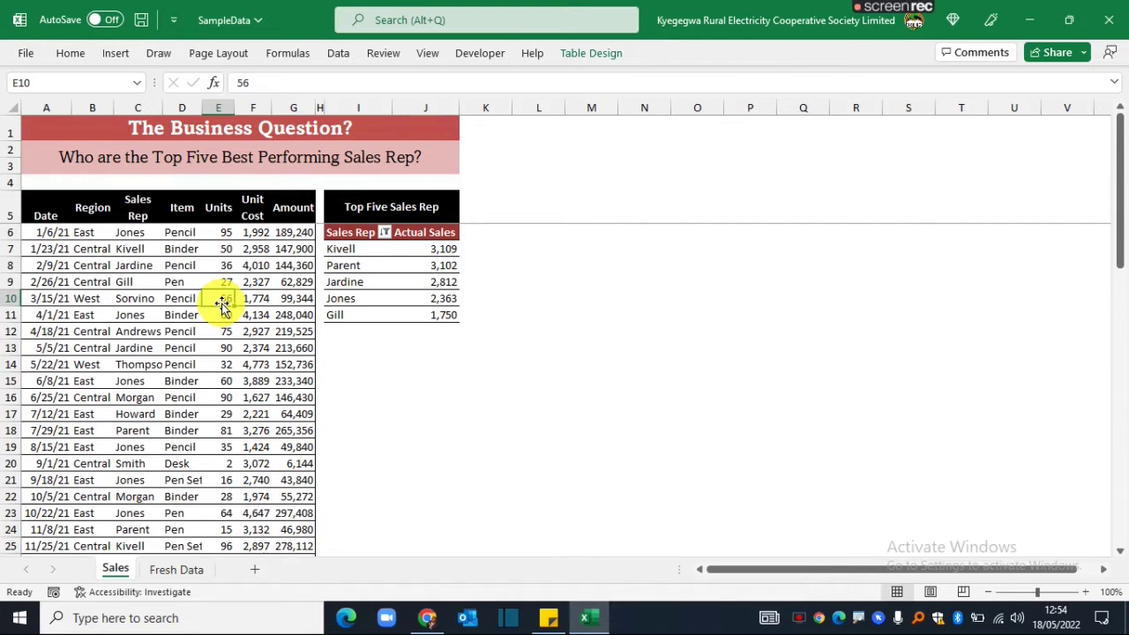
left_click(242, 246)
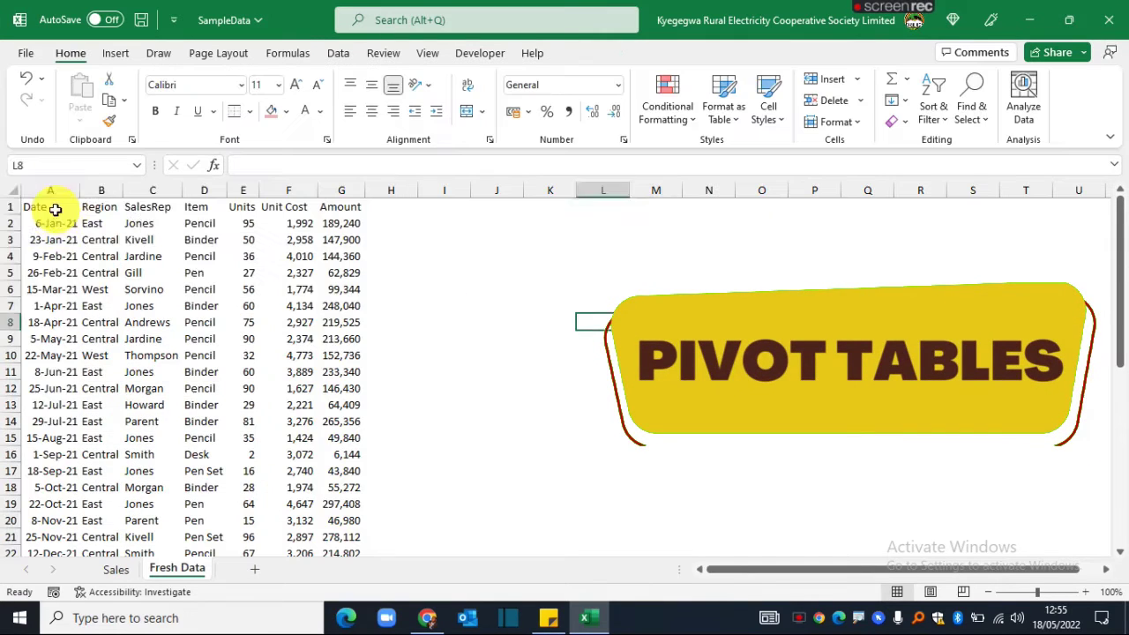
Examine the unformatted sales data from the Date to the Amount column on the Fresh Data sheet.
left_click_drag(49, 204, 338, 518)
left_click(189, 273)
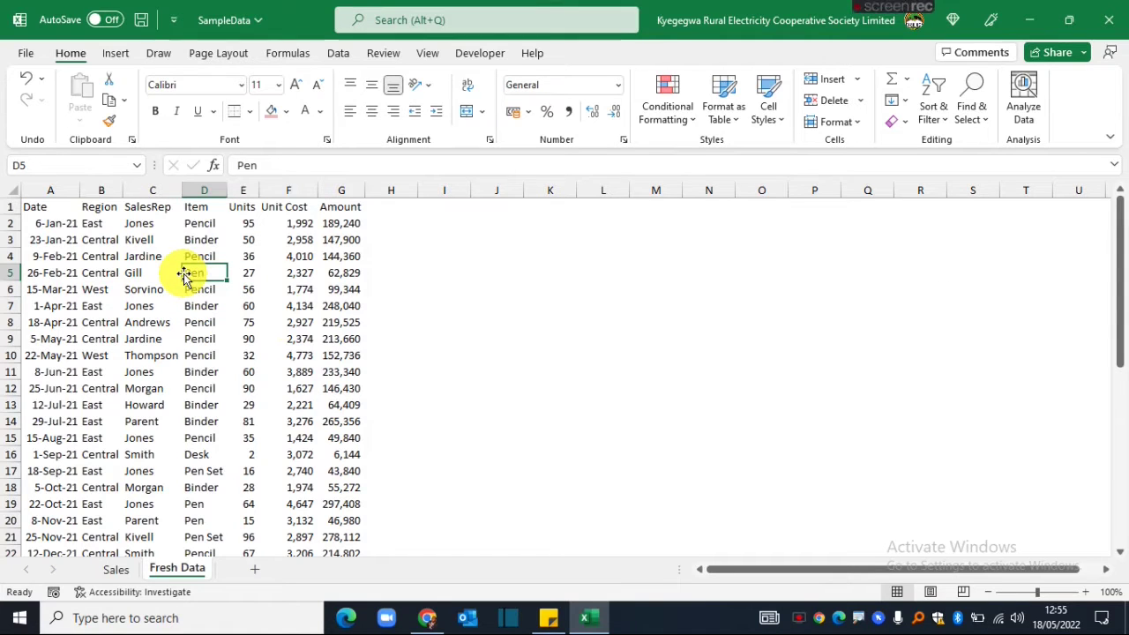
left_click(290, 320)
left_click(188, 301)
left_click(33, 207)
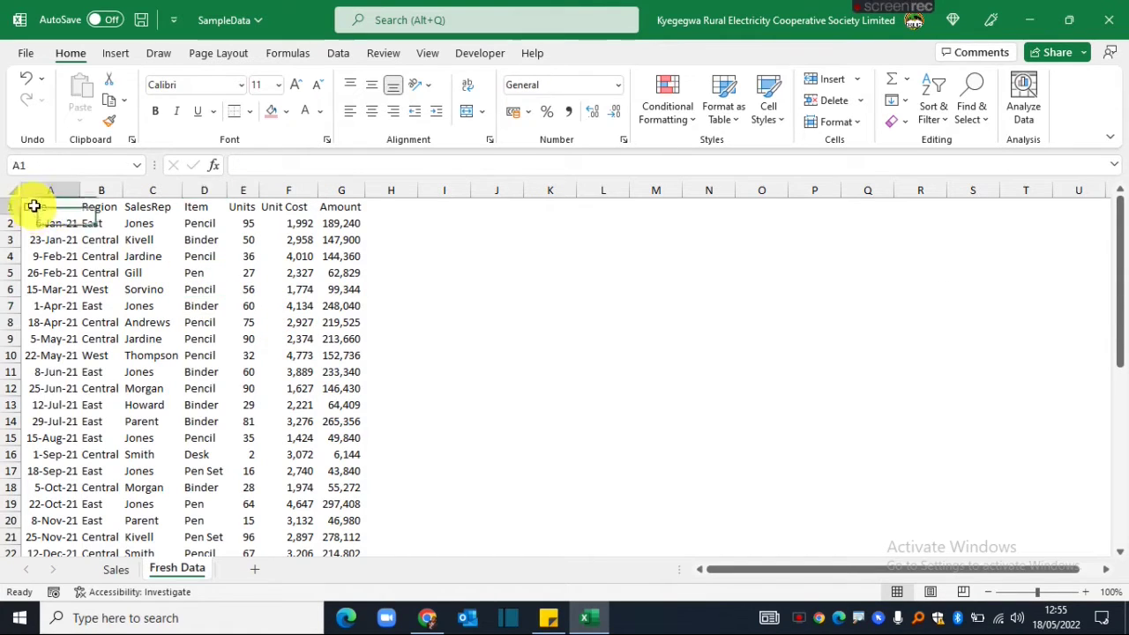
left_click_drag(34, 207, 322, 470)
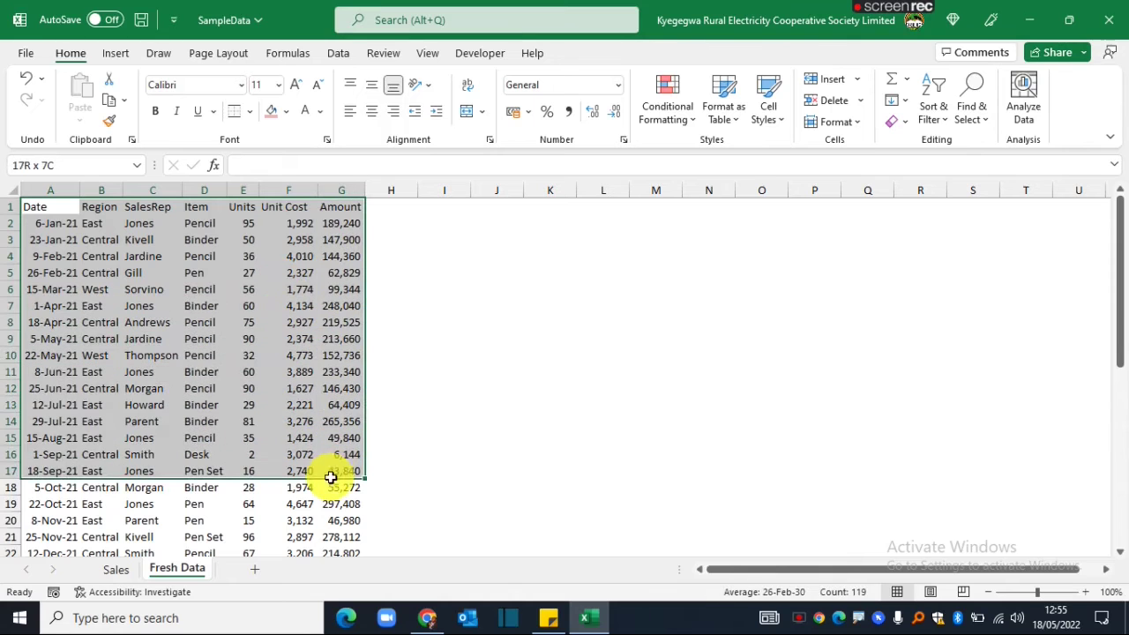
left_click(235, 353)
left_click(493, 355)
Convert the sales data range $A$1:$G$44 on the Fresh Data sheet into a table with headers.
left_click(202, 322)
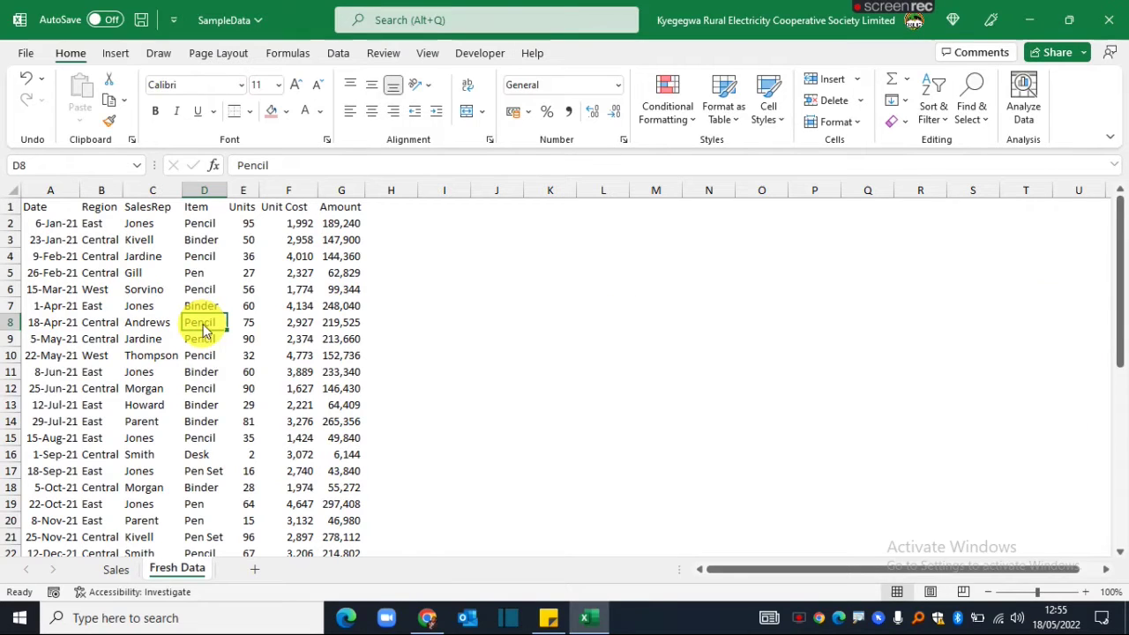
key("ctrl+t")
mouse_move(159, 284)
left_mouse_down()
mouse_move(194, 272)
mouse_move(165, 297)
mouse_move(142, 293)
mouse_move(160, 284)
left_mouse_up()
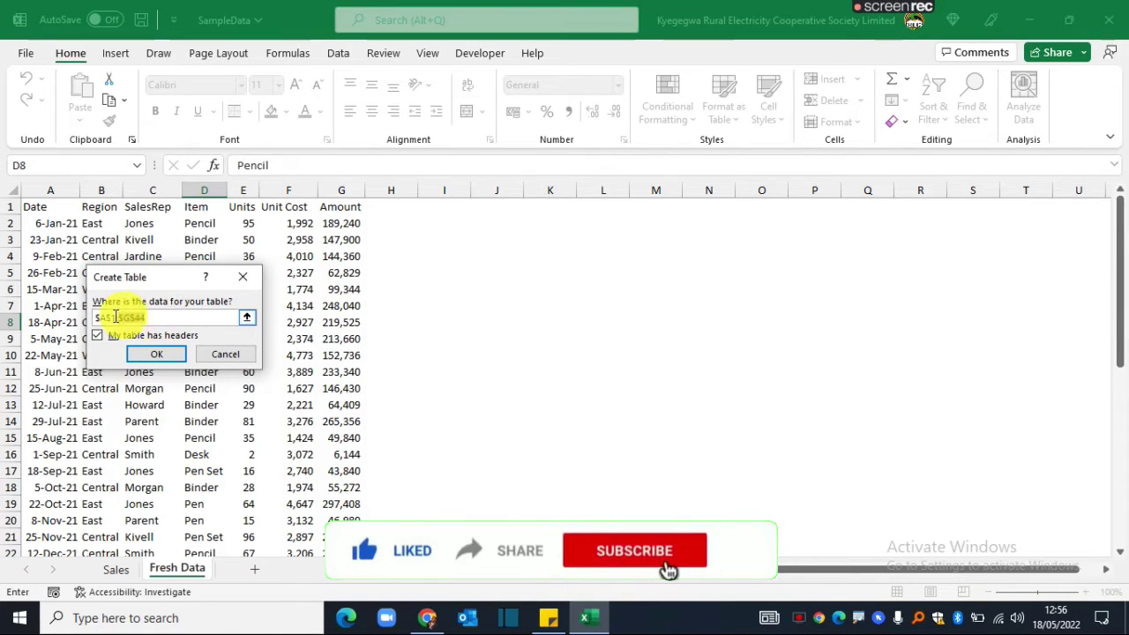
left_click_drag(164, 317, 157, 303)
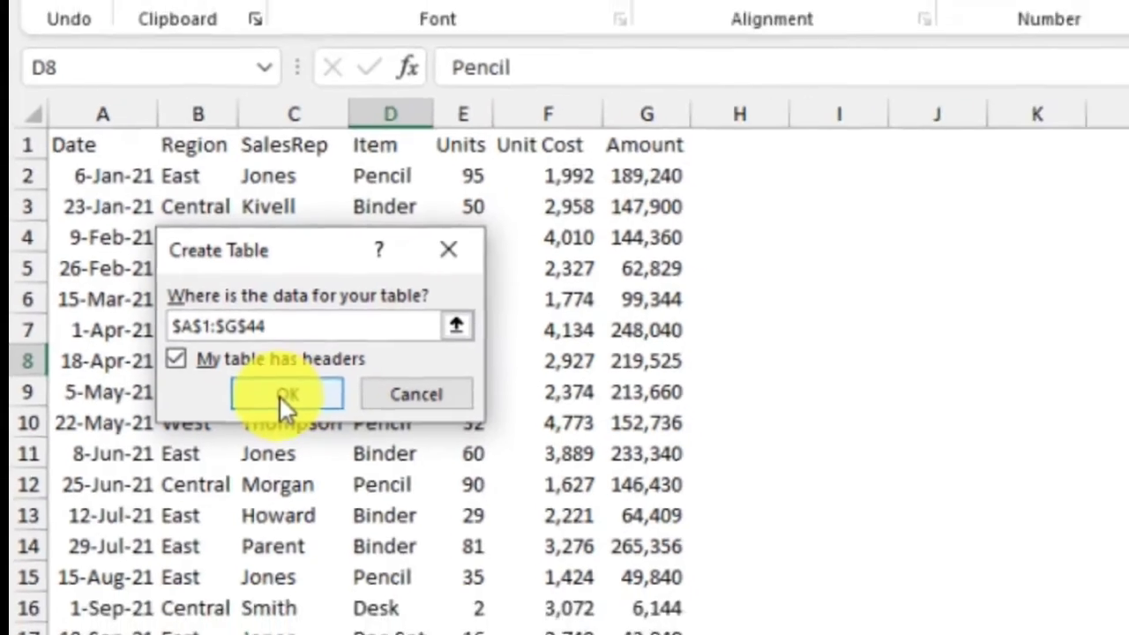
left_click(335, 412)
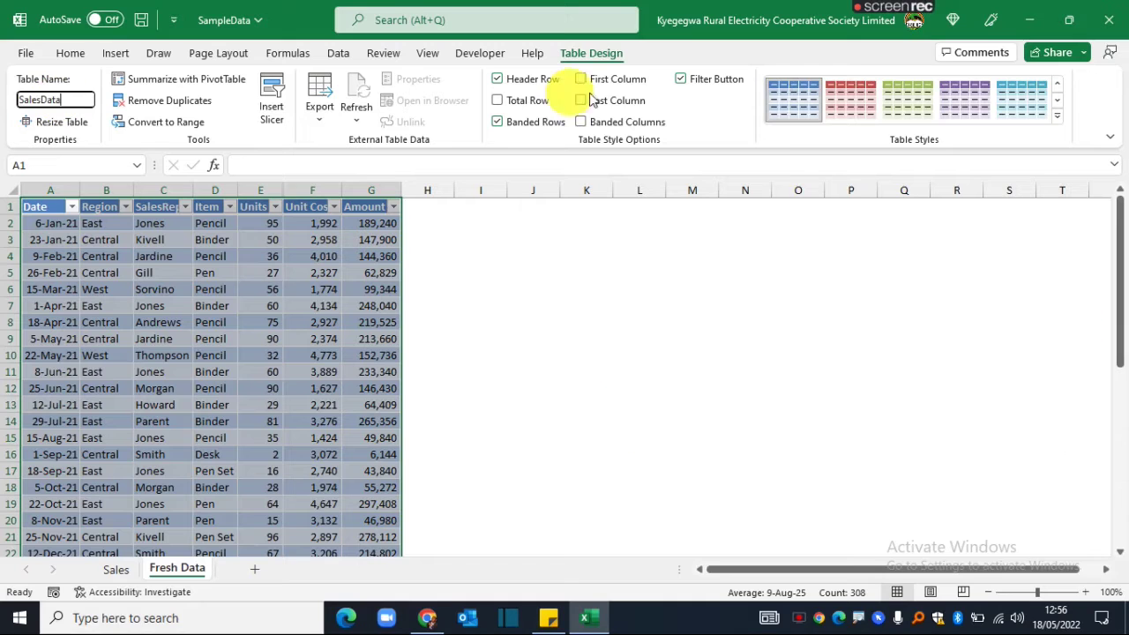
Name the new table SalesData and turn off the filter buttons in its header row.
left_click(680, 79)
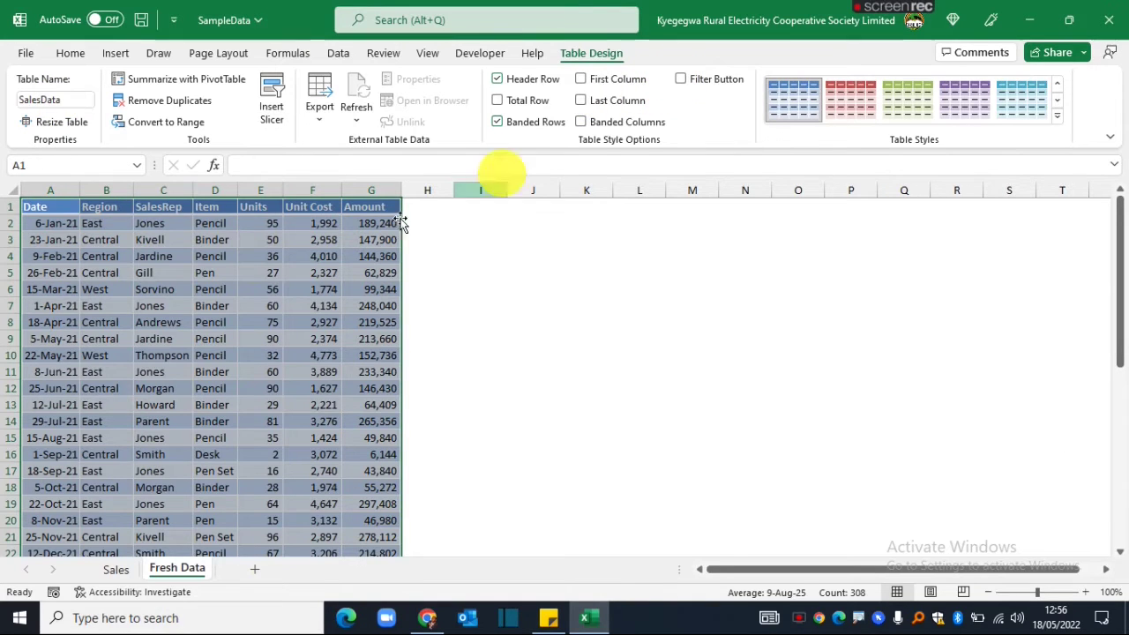
left_click(160, 255)
left_click(636, 353)
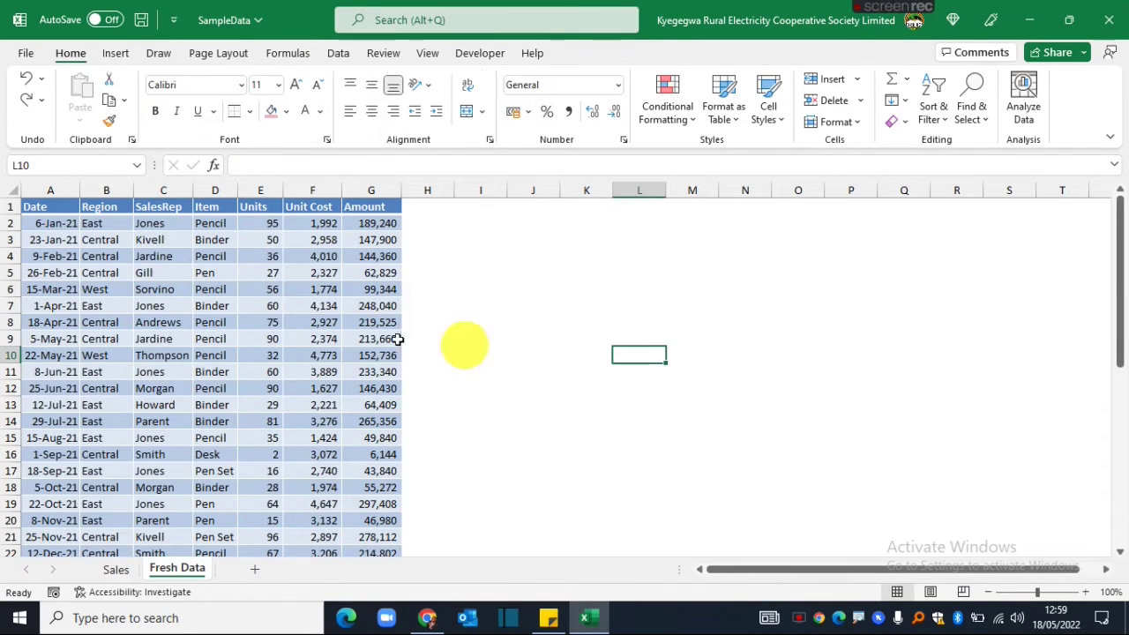
Insert a PivotTable from the SalesData table into the existing Fresh Data worksheet at cell I2.
left_click(206, 321)
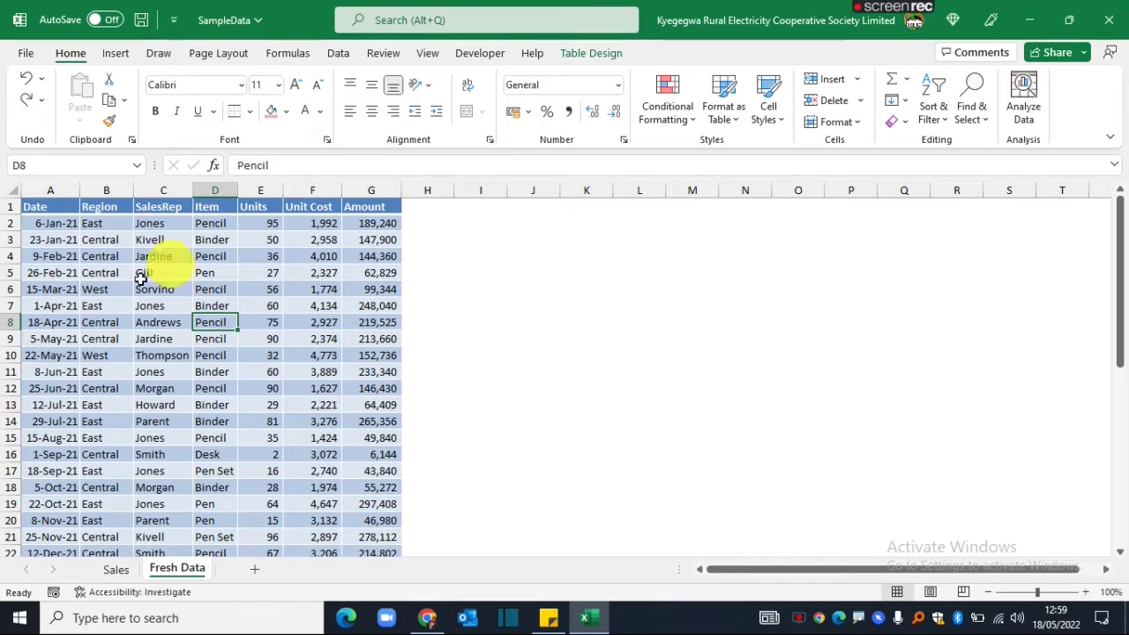
left_click(148, 323)
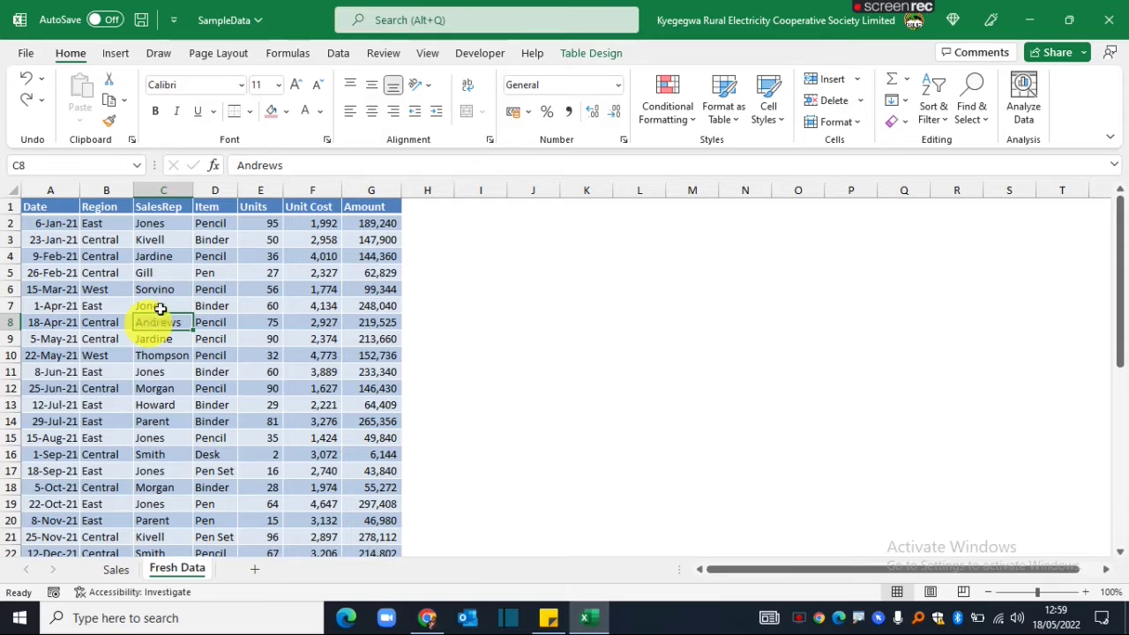
left_click(115, 54)
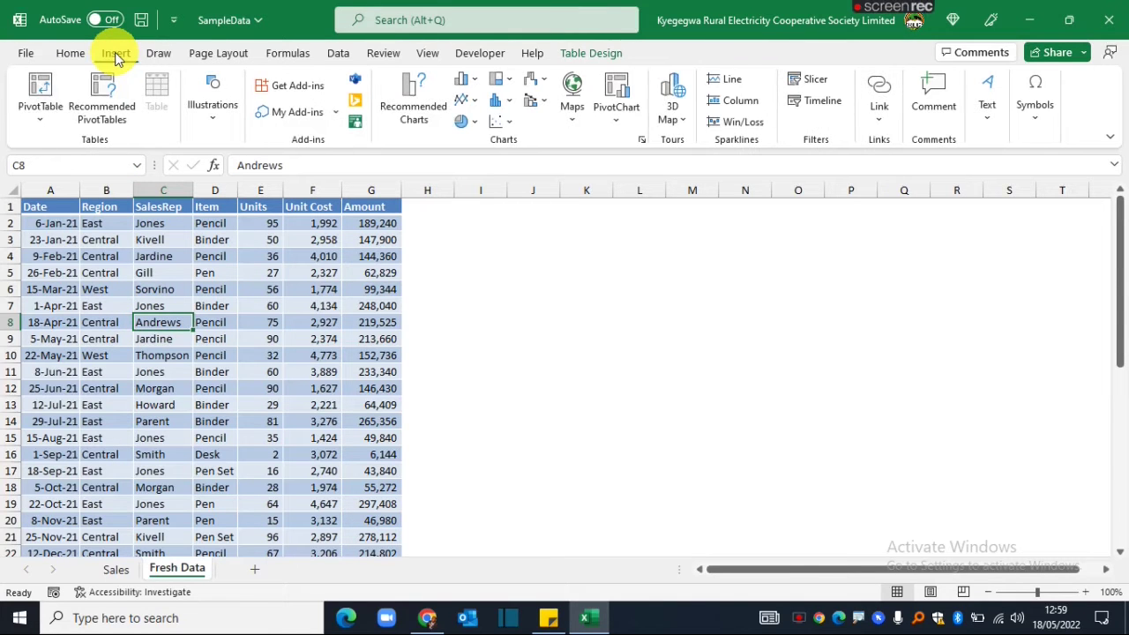
left_click(37, 95)
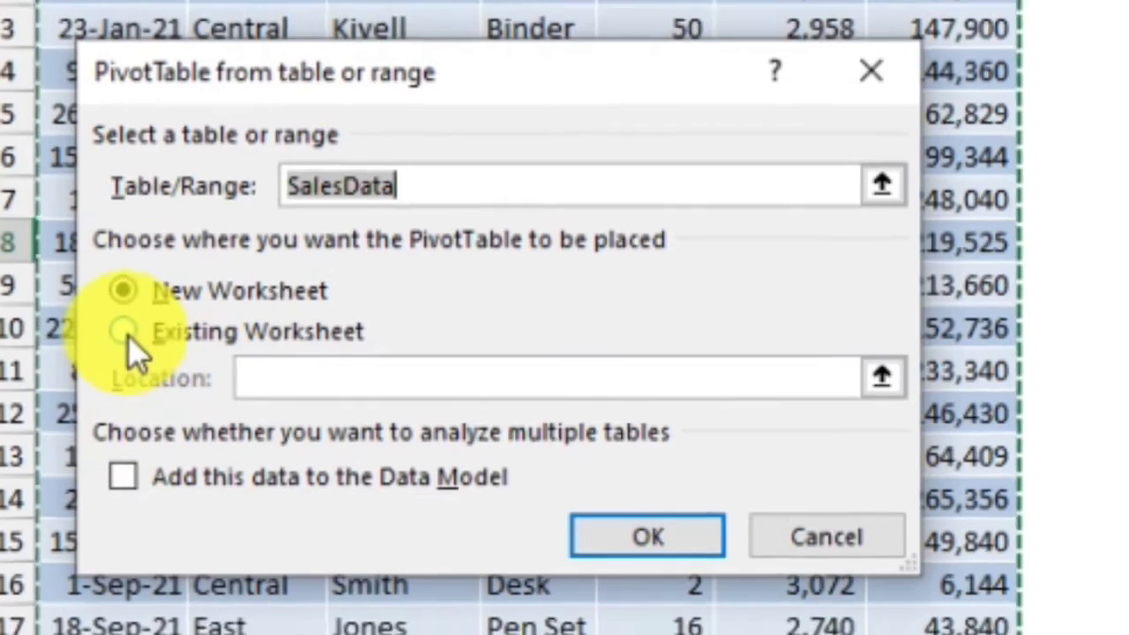
left_click(130, 333)
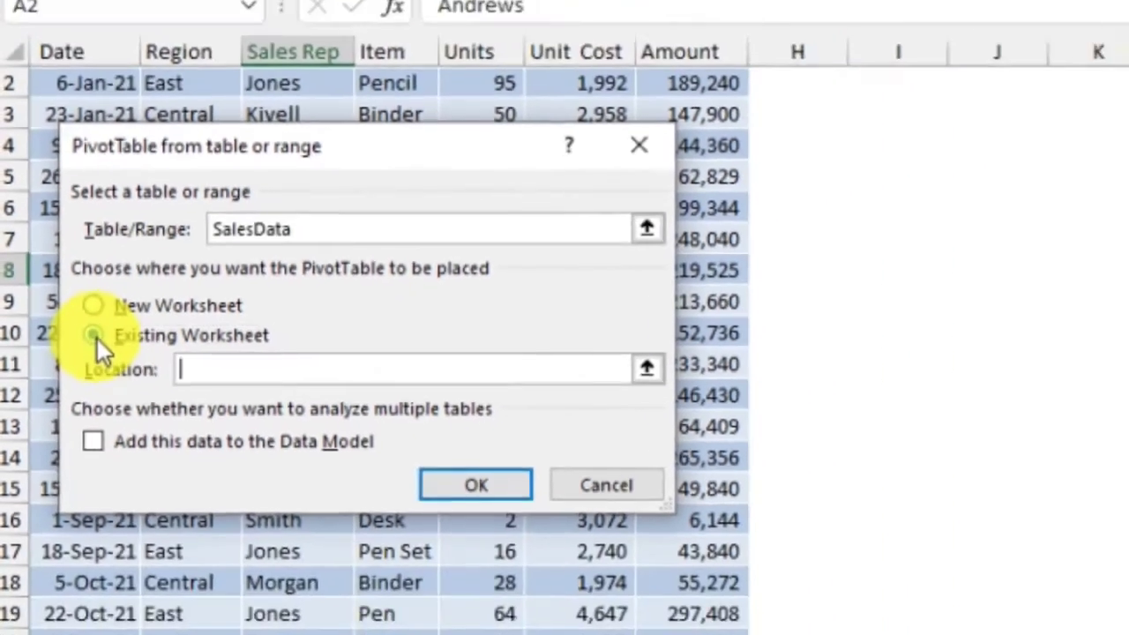
left_click_drag(1118, 317, 1118, 284)
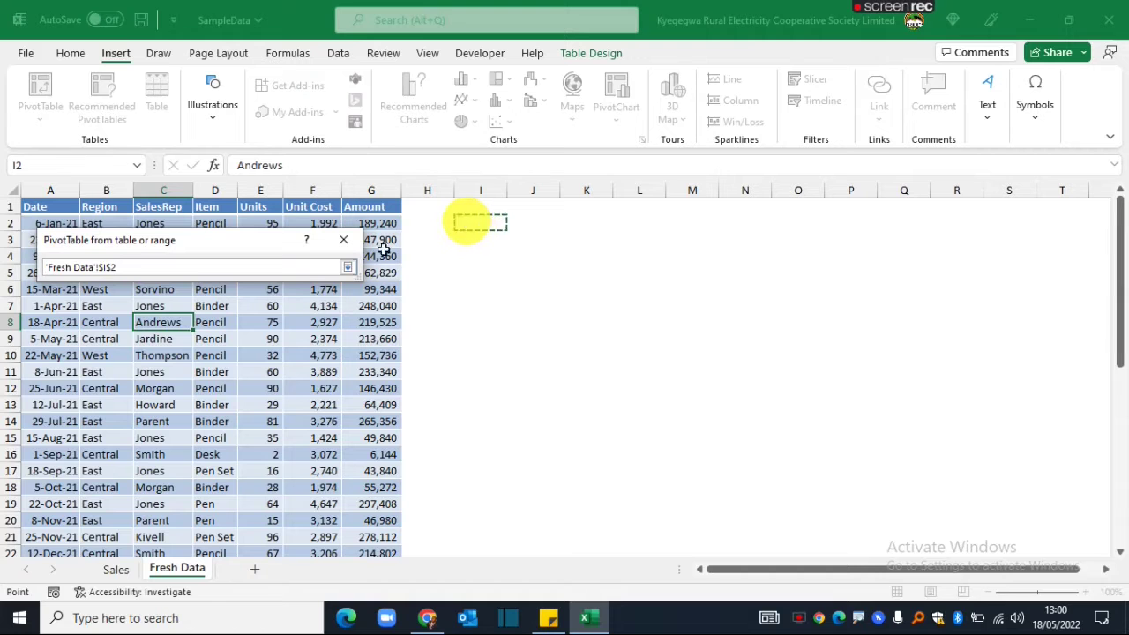
left_click(348, 266)
left_click(255, 418)
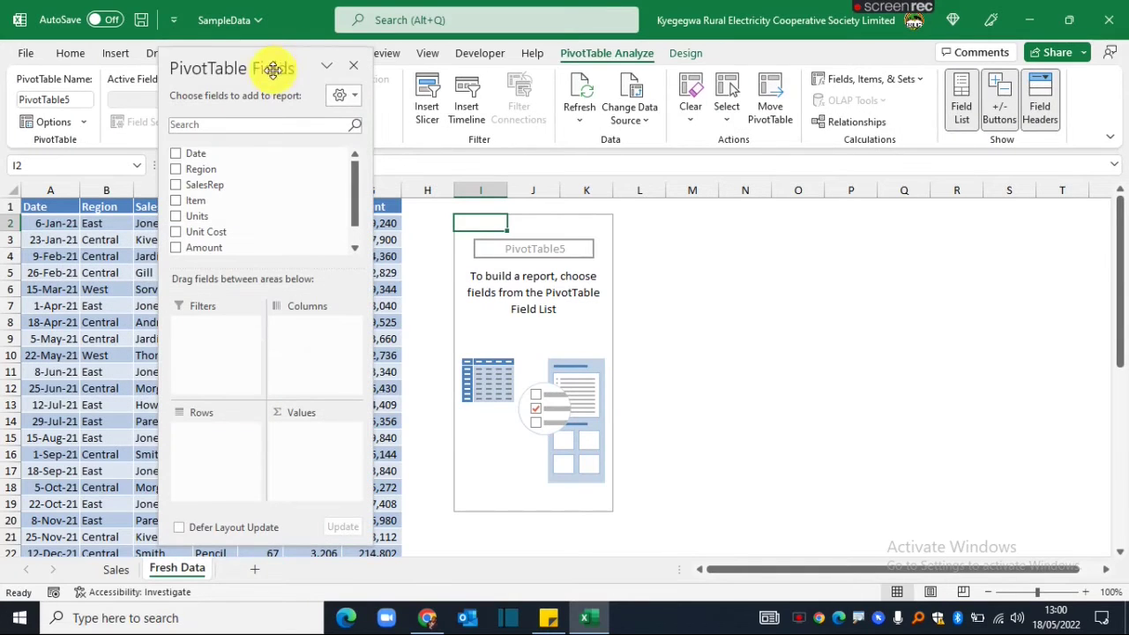
Narrow column H between the data and the pivot table, and reposition the PivotTable Fields pane over the source data.
left_click_drag(273, 69, 257, 96)
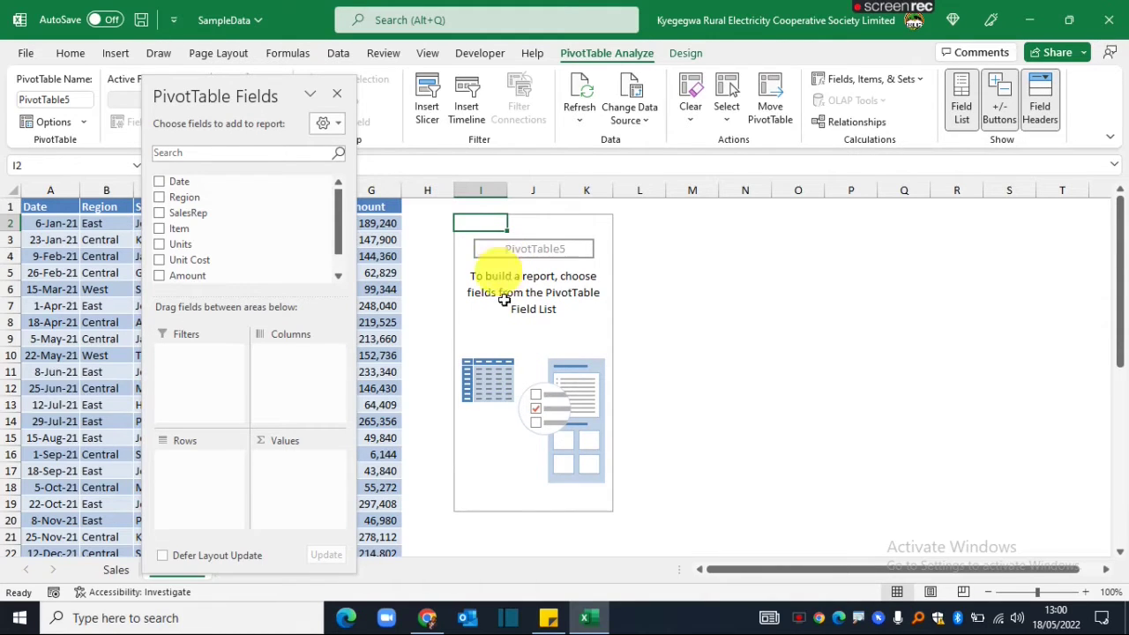
left_click(445, 189)
left_click_drag(455, 187, 409, 187)
left_click(473, 319)
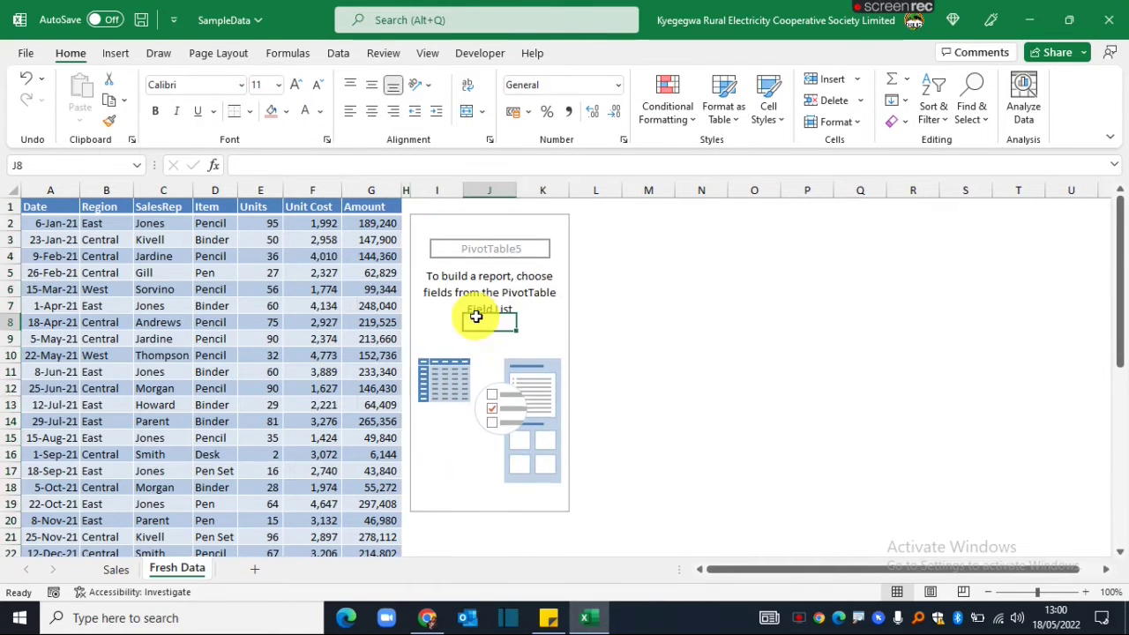
left_click_drag(227, 100, 227, 52)
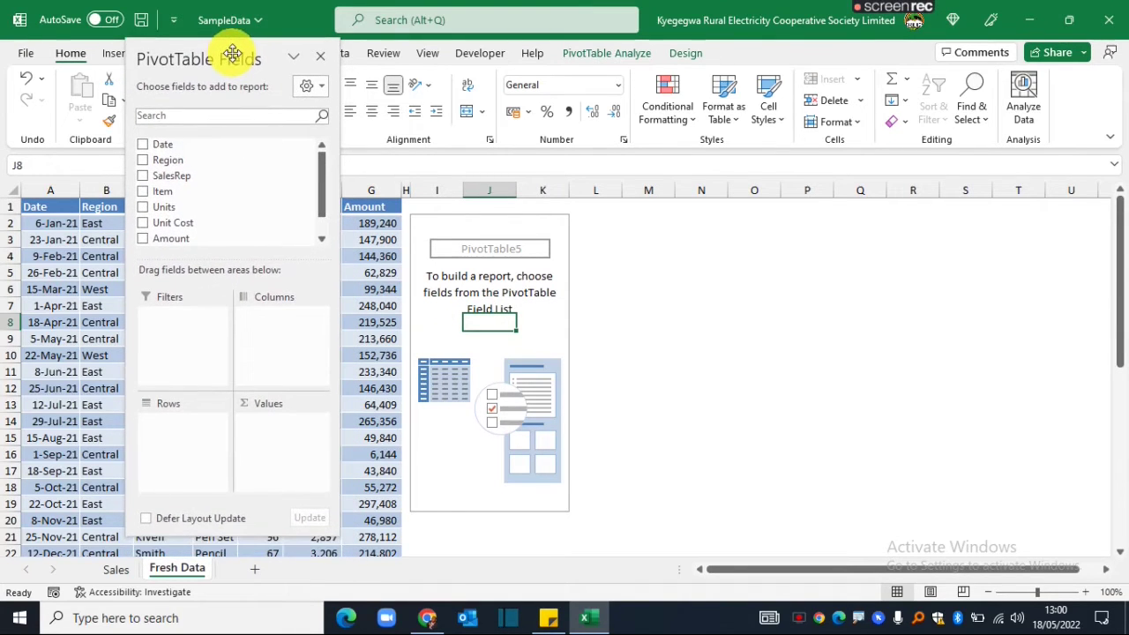
Add SalesRep to the pivot table's rows and Amount to its values.
mouse_move(321, 183)
left_mouse_down()
mouse_move(321, 201)
mouse_move(323, 161)
left_mouse_up()
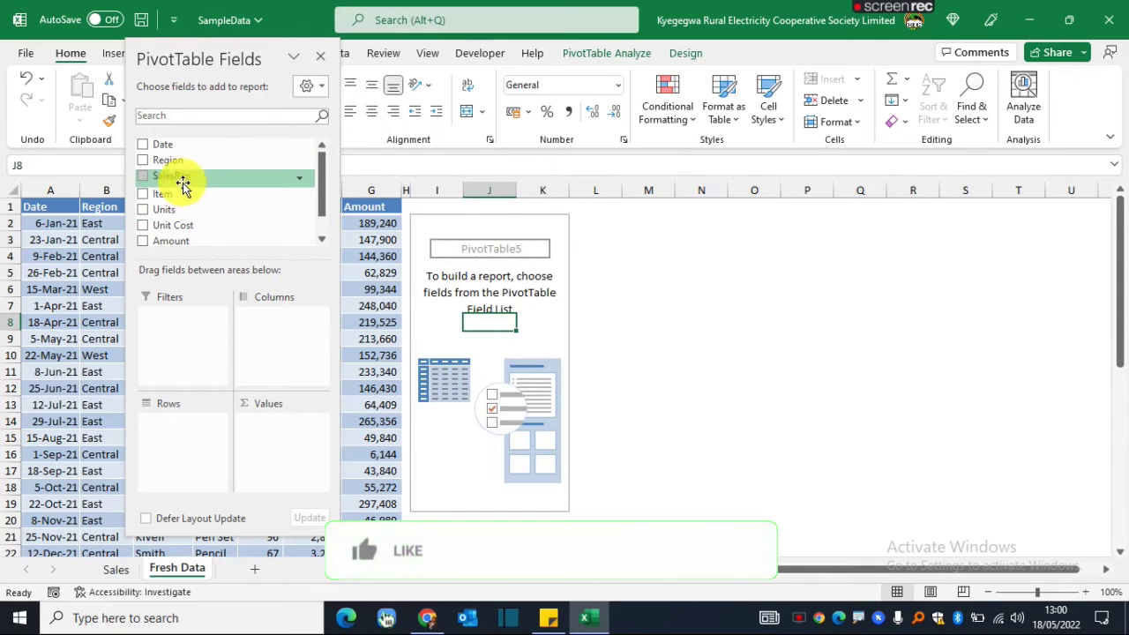
left_click_drag(177, 179, 185, 438)
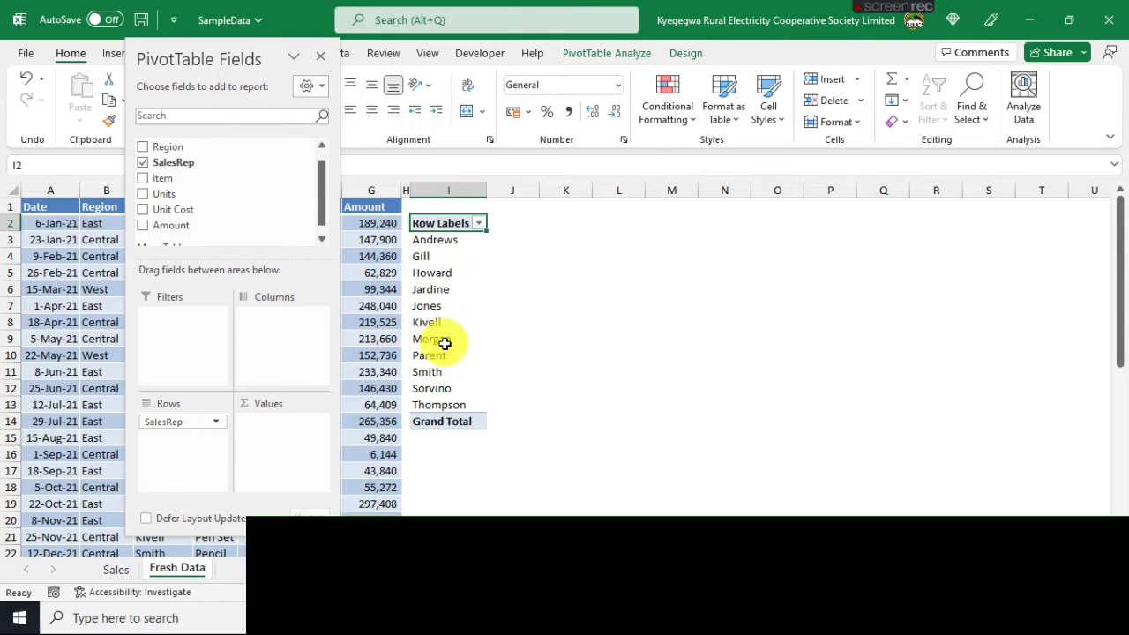
left_click_drag(321, 169, 320, 201)
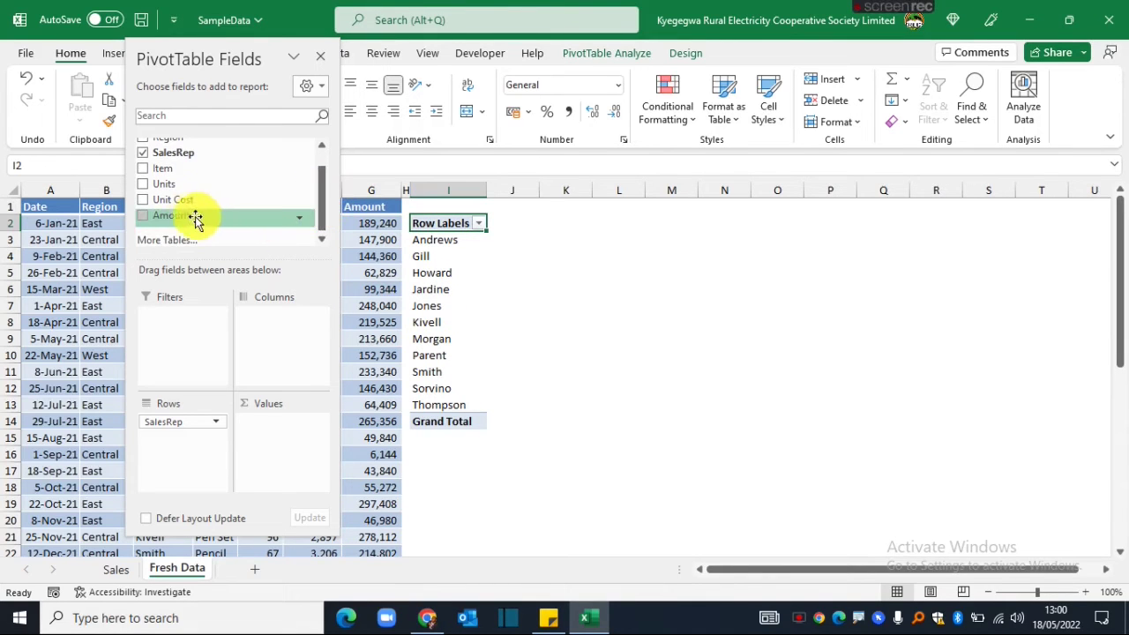
left_click_drag(179, 219, 275, 435)
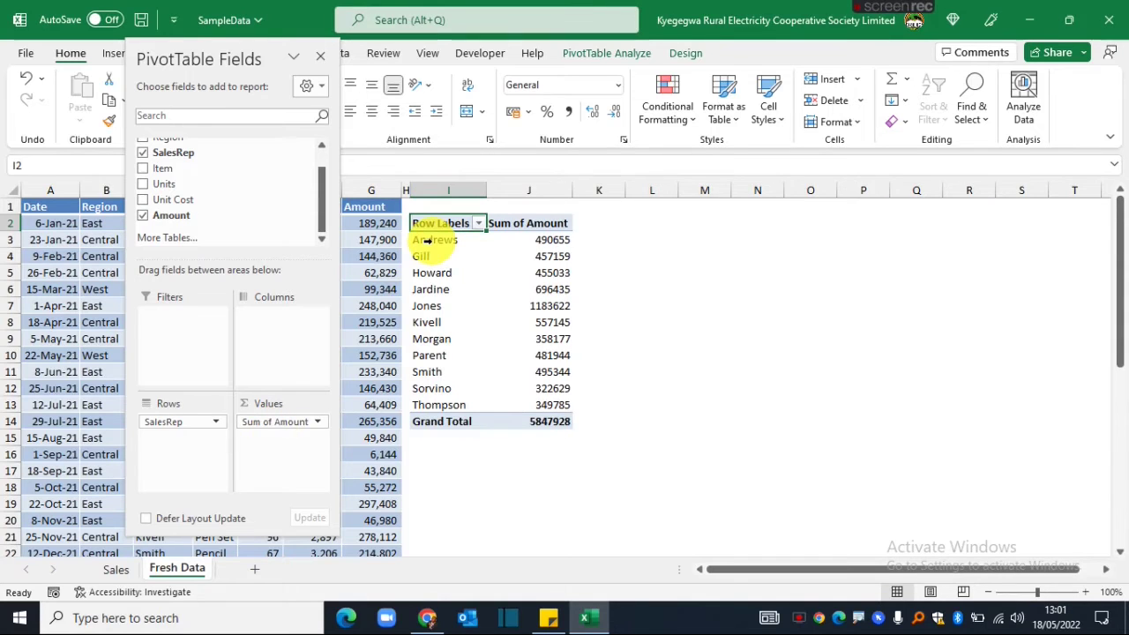
Format the Sum of Amount values as Number with 0 decimal places, a thousands separator and negatives as red -1,234.
left_click(537, 258)
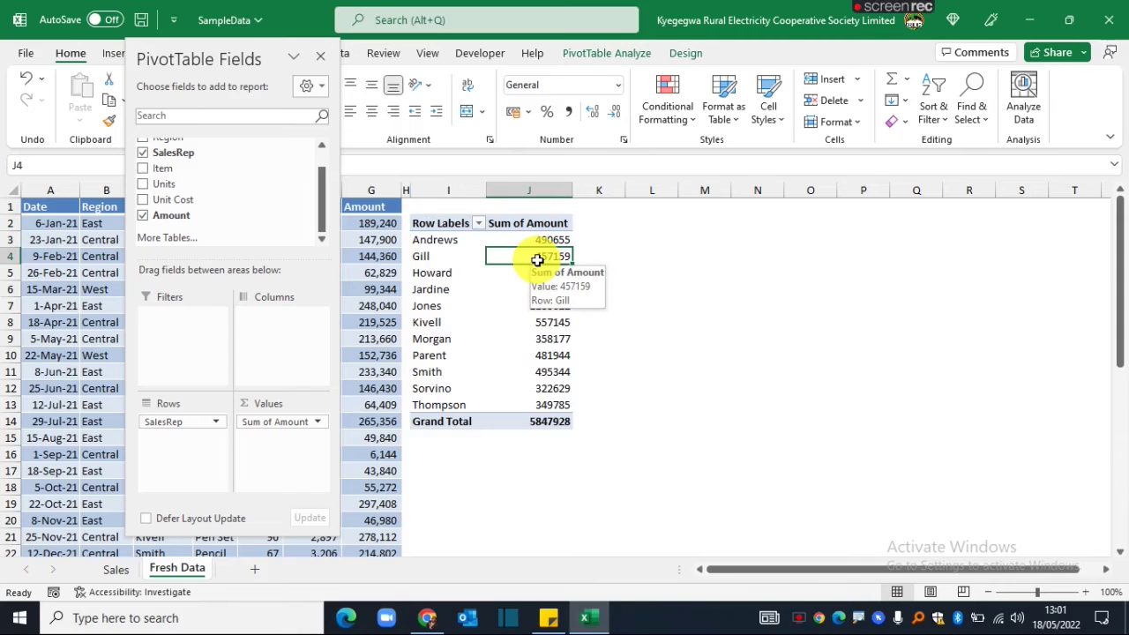
right_click(538, 262)
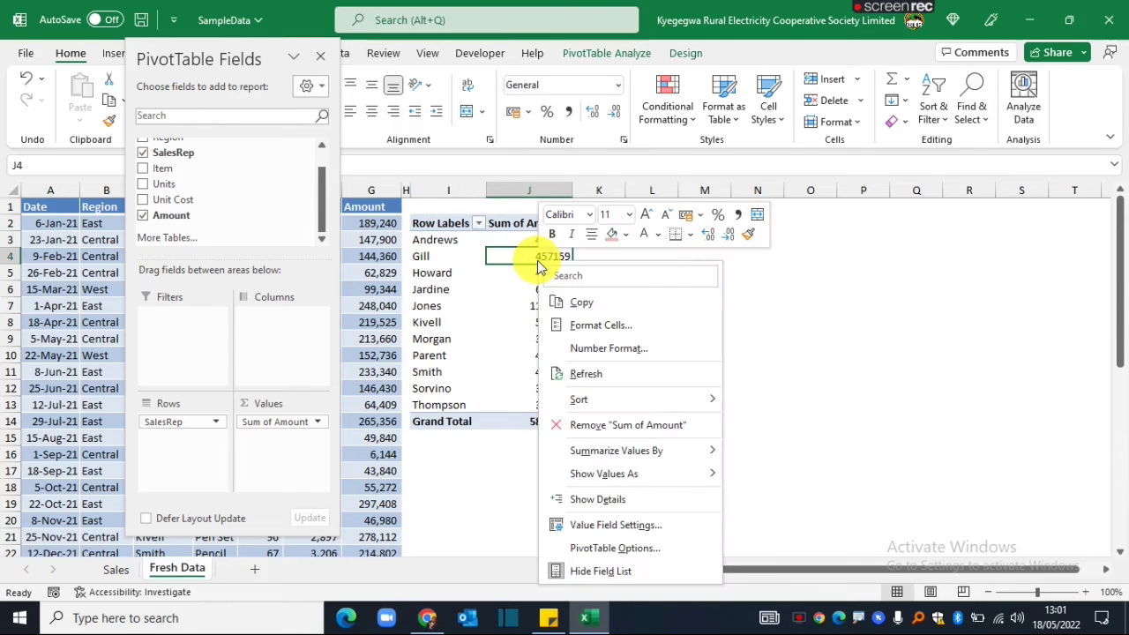
left_click(570, 353)
left_click(309, 186)
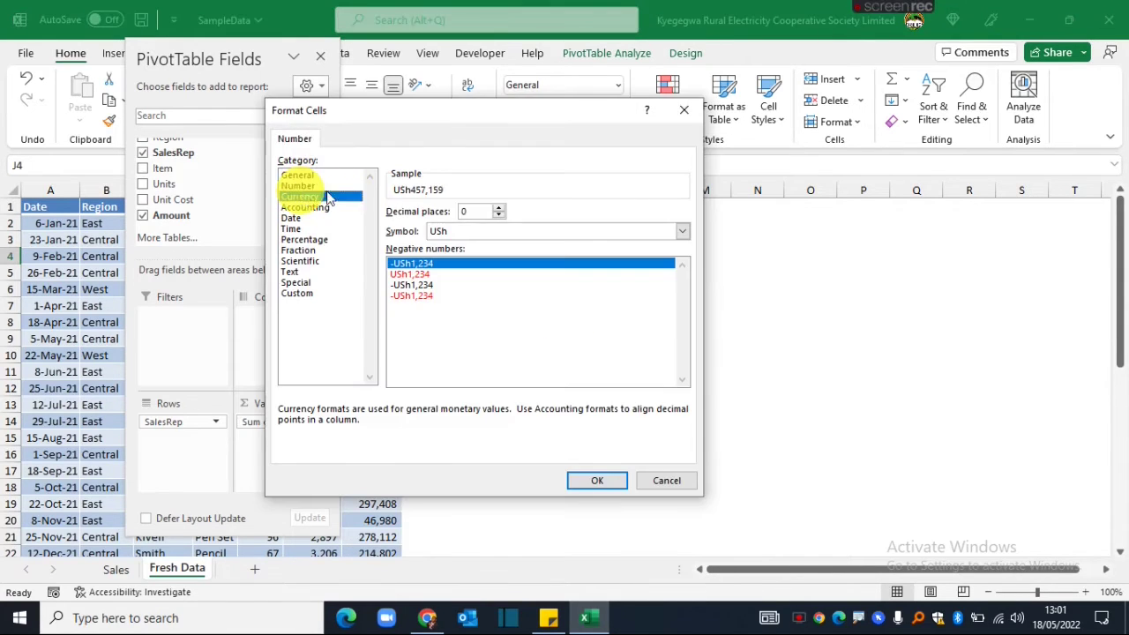
left_click(454, 231)
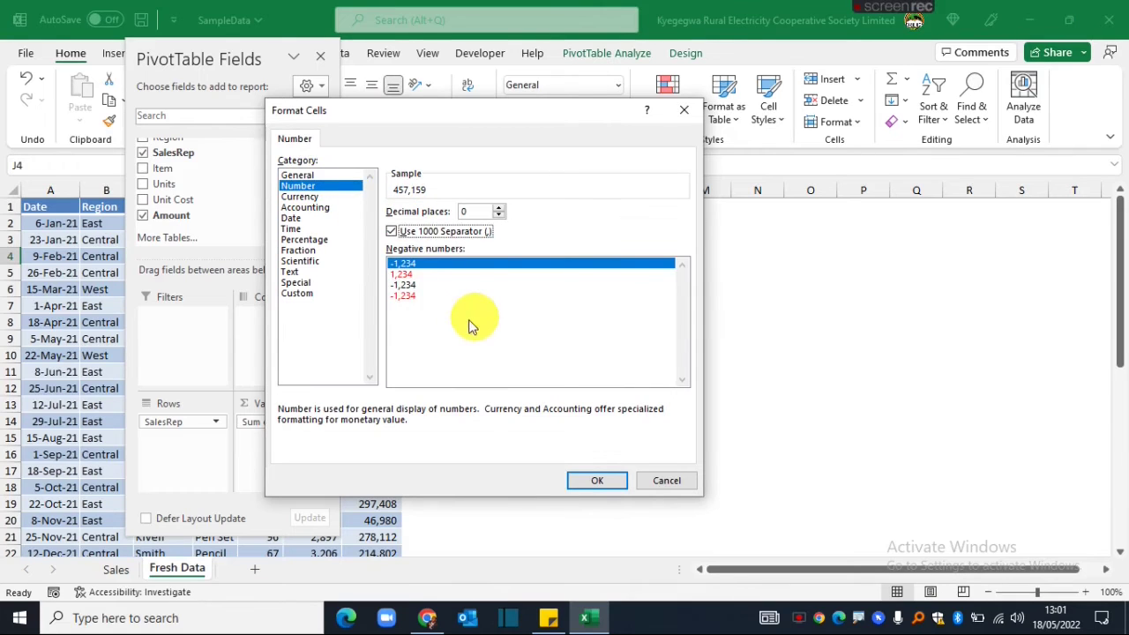
left_click(403, 295)
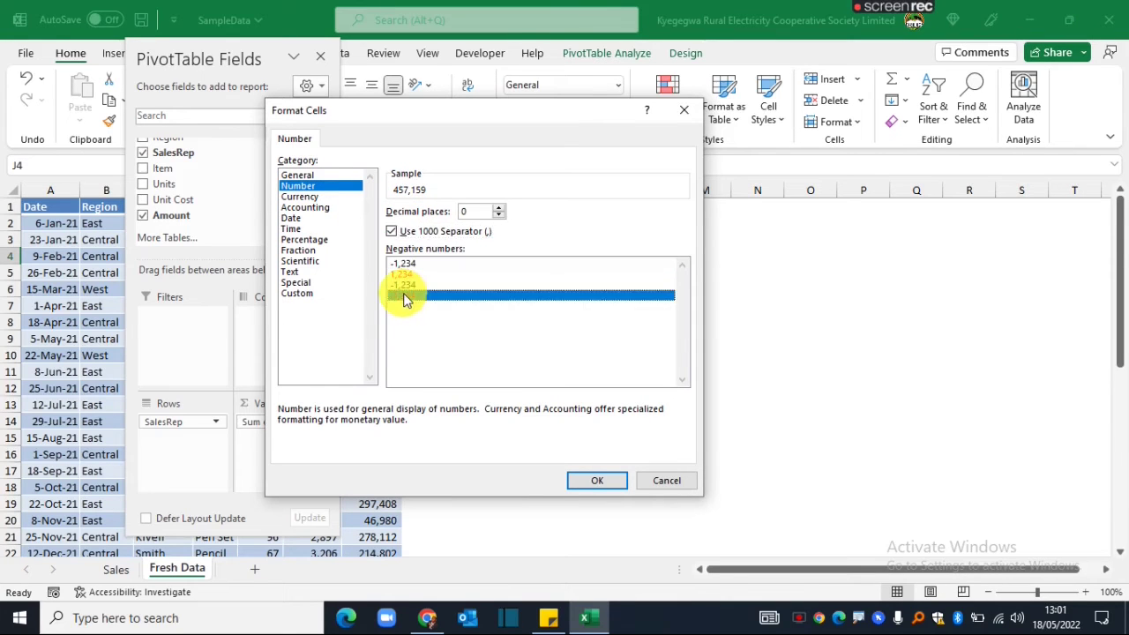
left_click(596, 482)
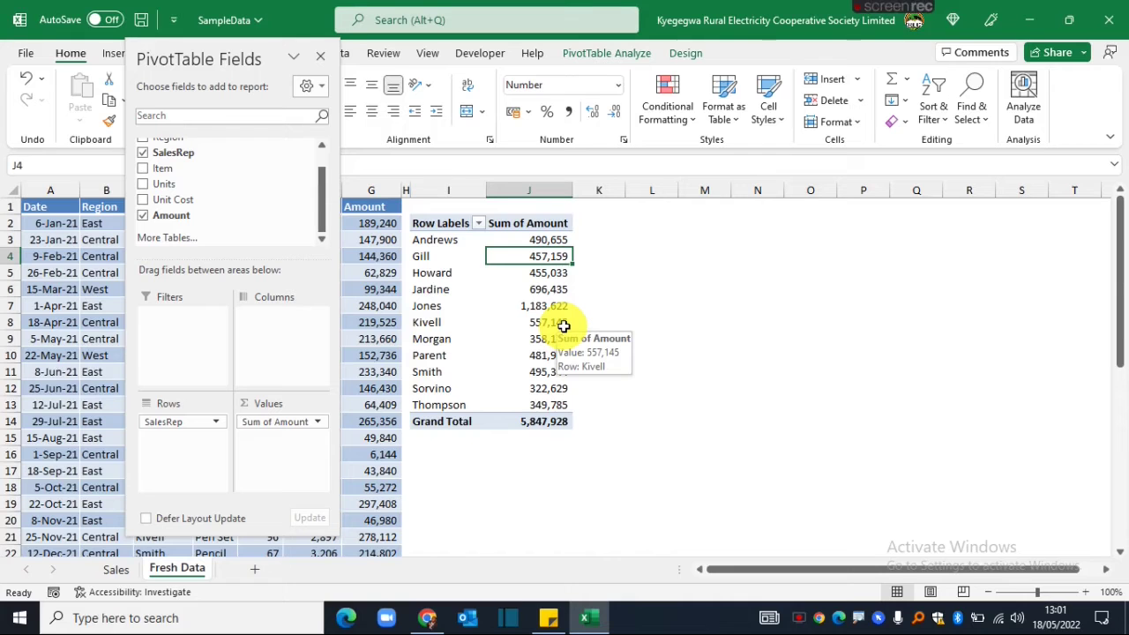
Close the PivotTable Fields pane and sort the pivot table's Sum of Amount values from largest to smallest.
left_click(321, 58)
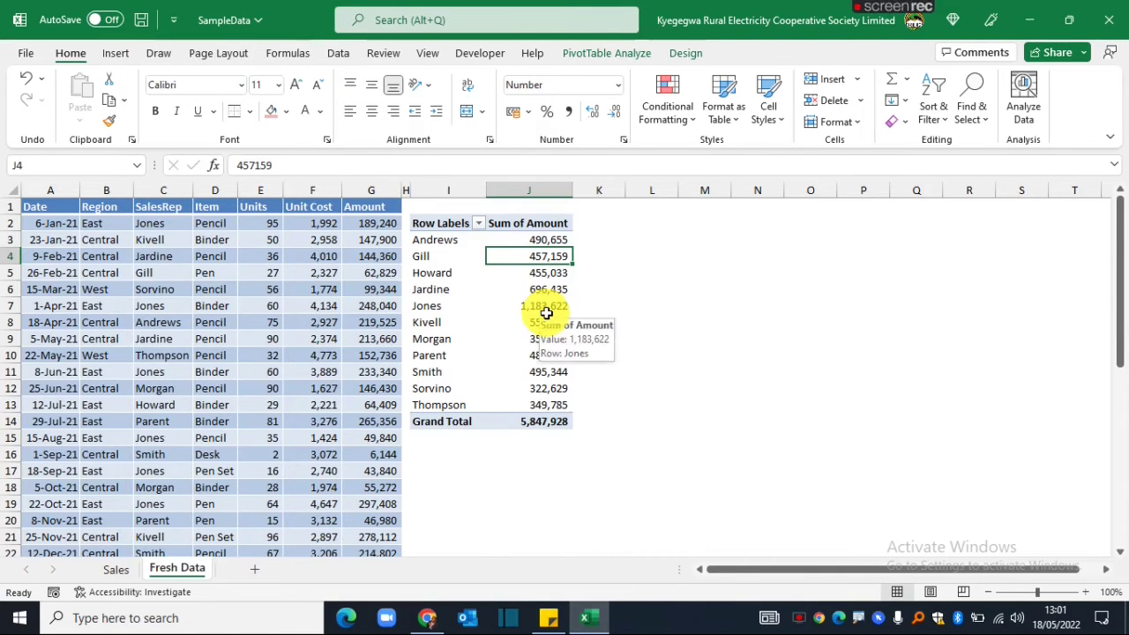
right_click(511, 255)
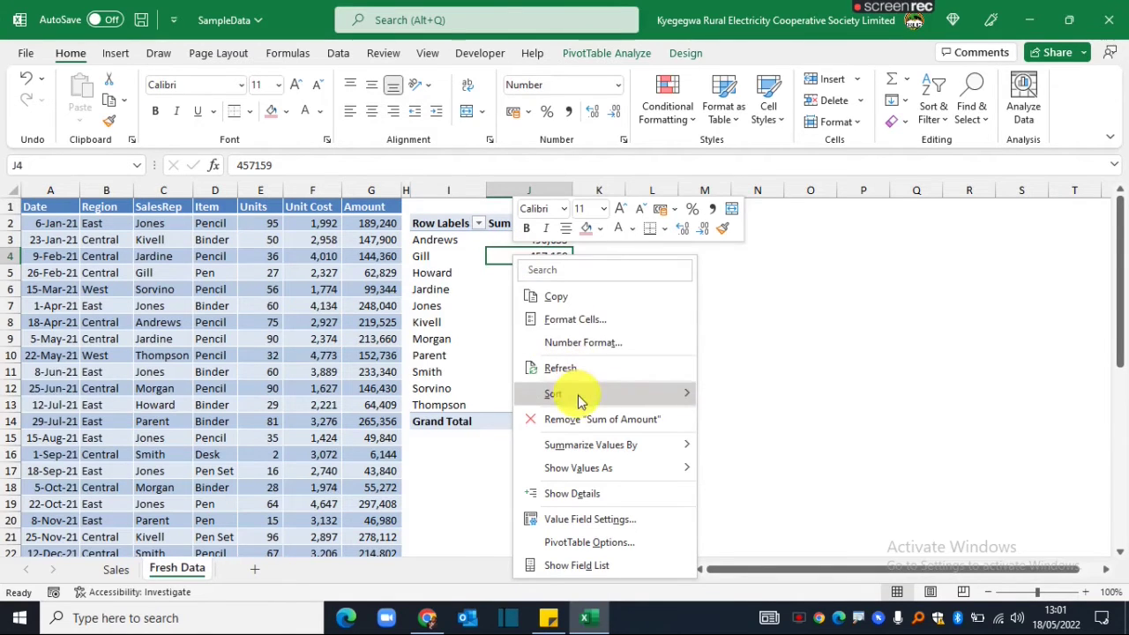
mouse_move(577, 395)
left_click(764, 425)
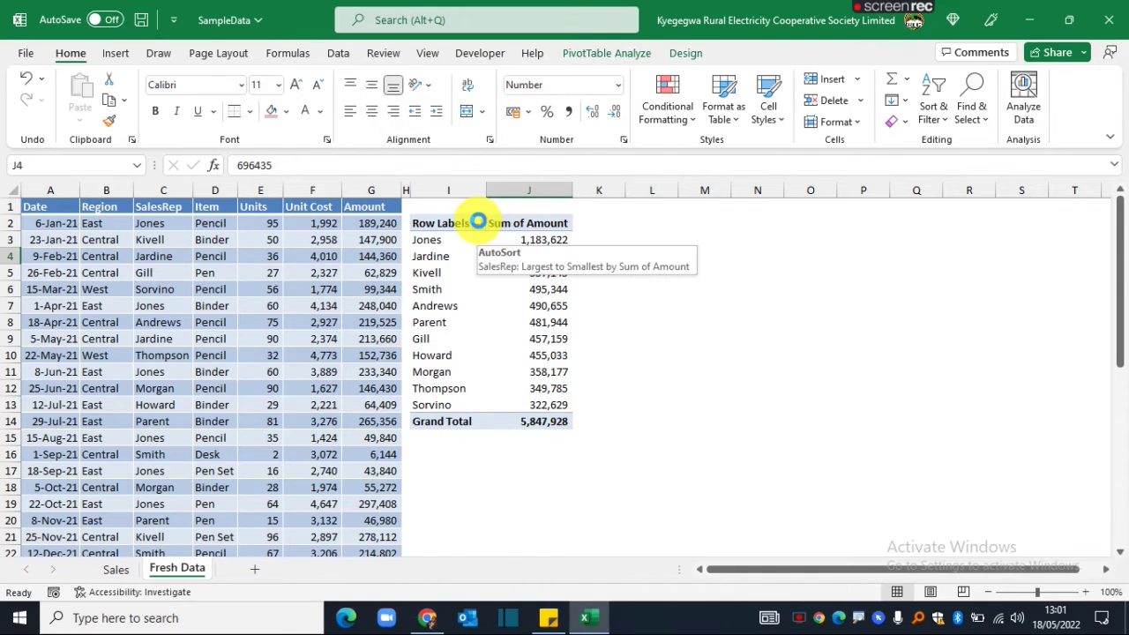
Filter the pivot table's sales reps to the top 5 items by Sum of Amount.
left_click(479, 226)
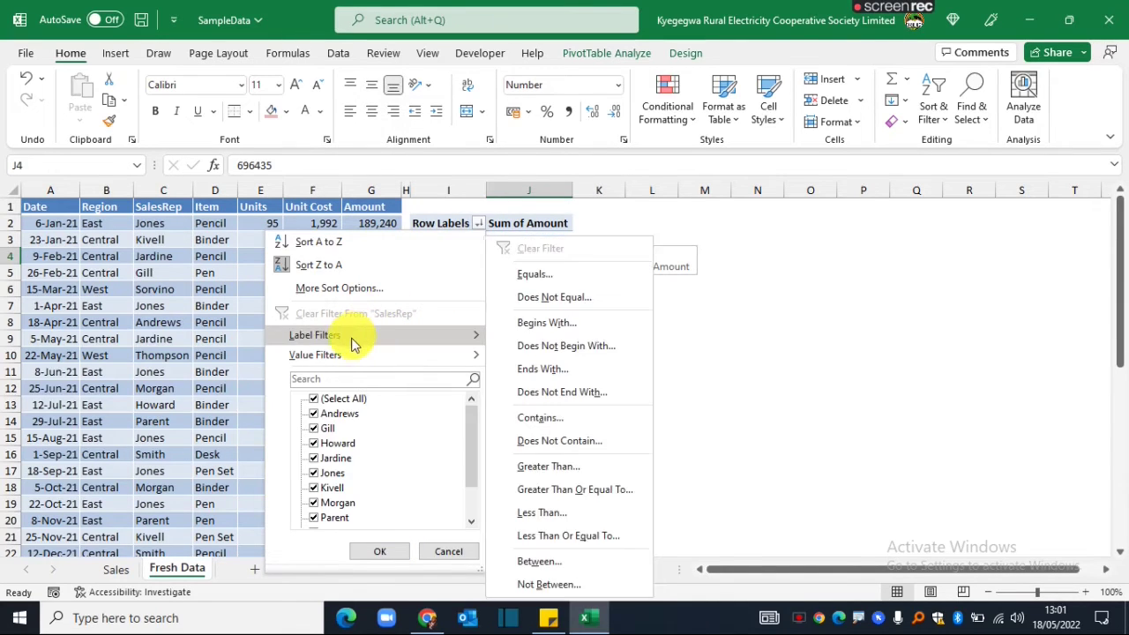
mouse_move(333, 357)
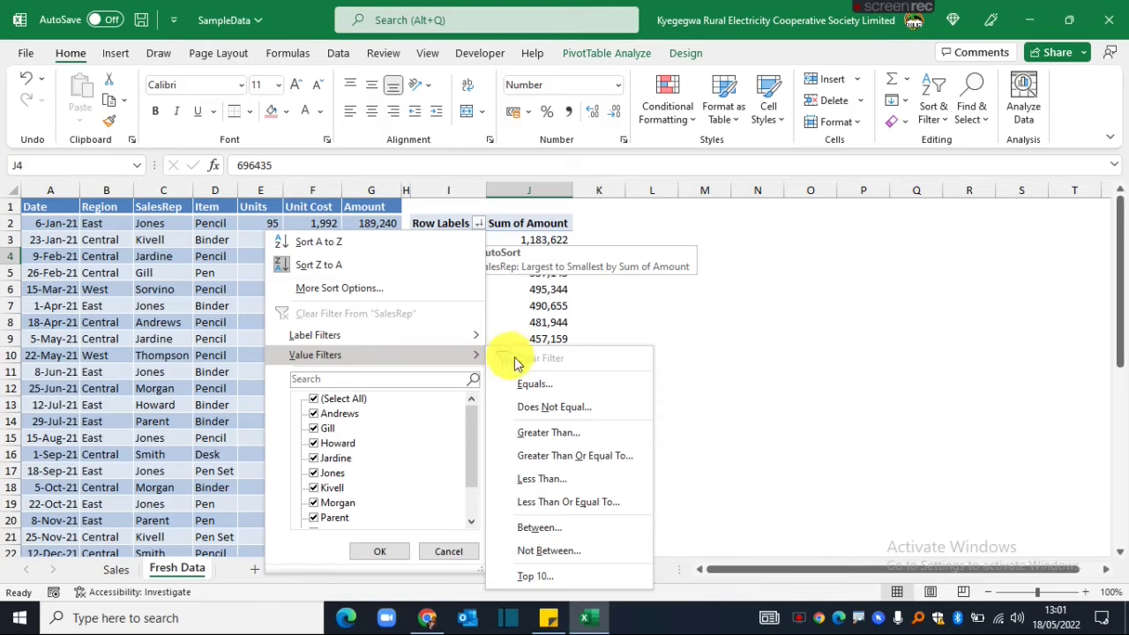
left_click(534, 578)
left_click_drag(320, 323, 401, 313)
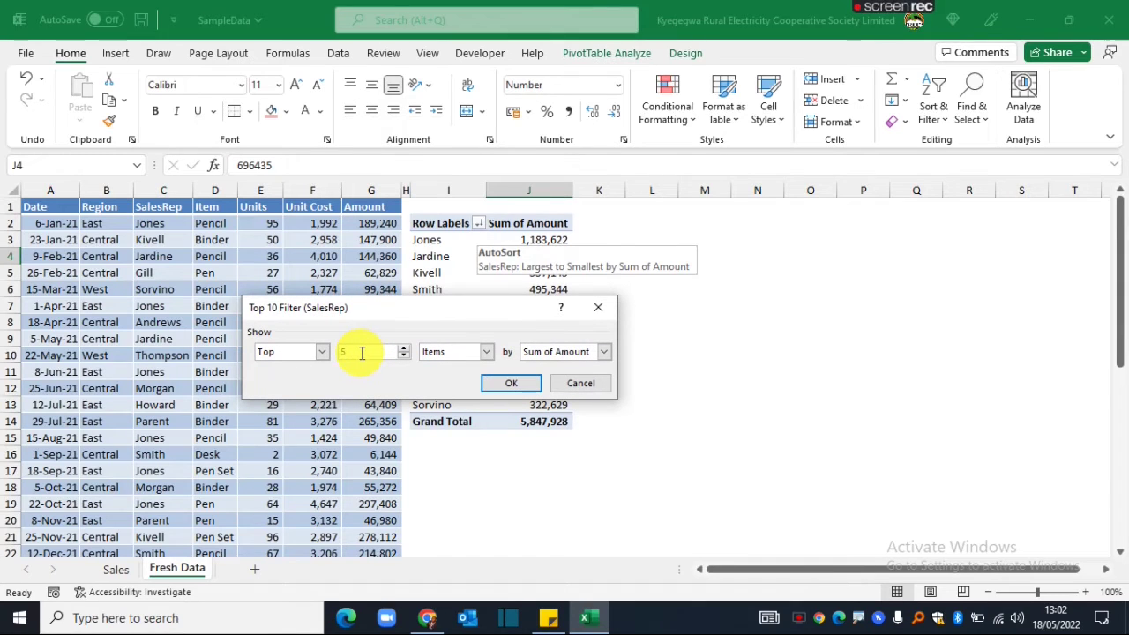
type("5")
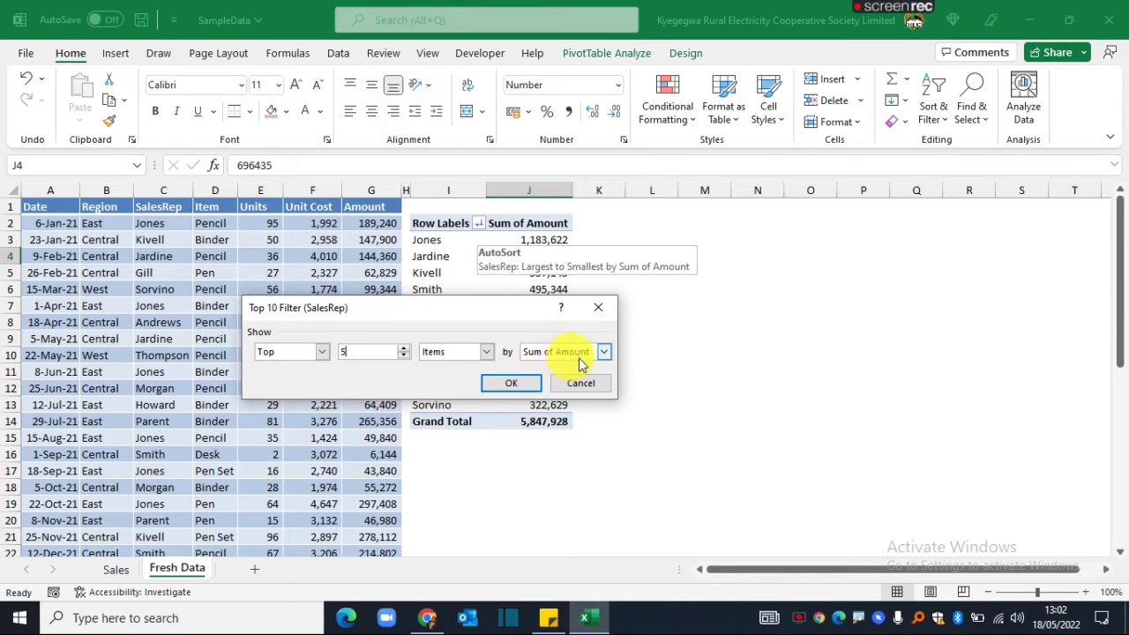
left_click(510, 386)
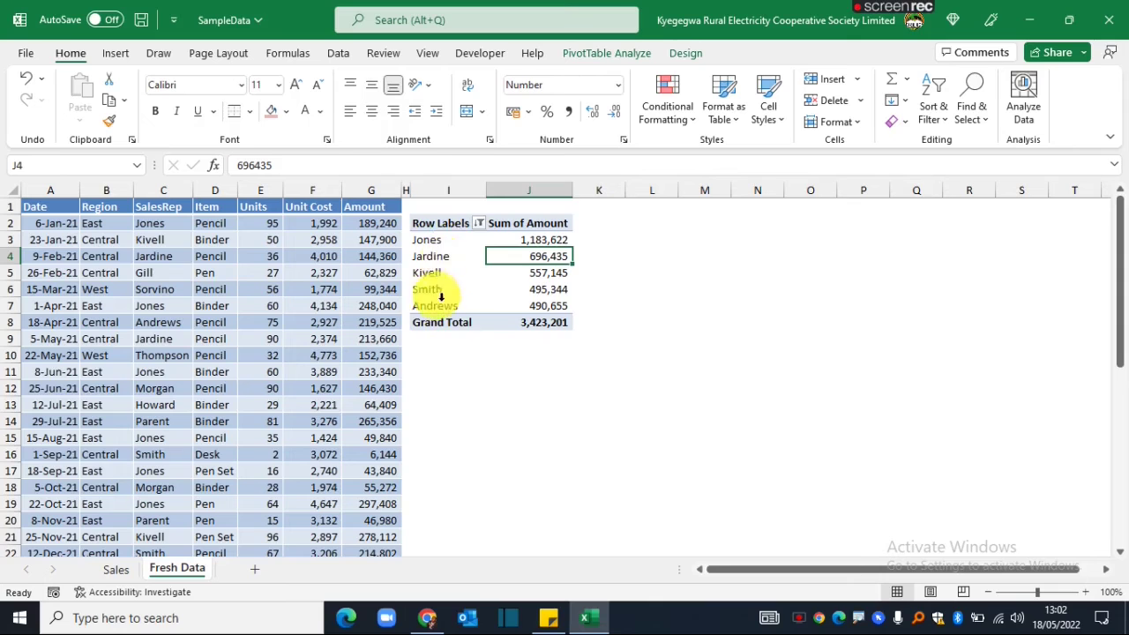
Rename the pivot table headers in I2 and J2 to Sales Rep and Actual Sales.
left_click(432, 224)
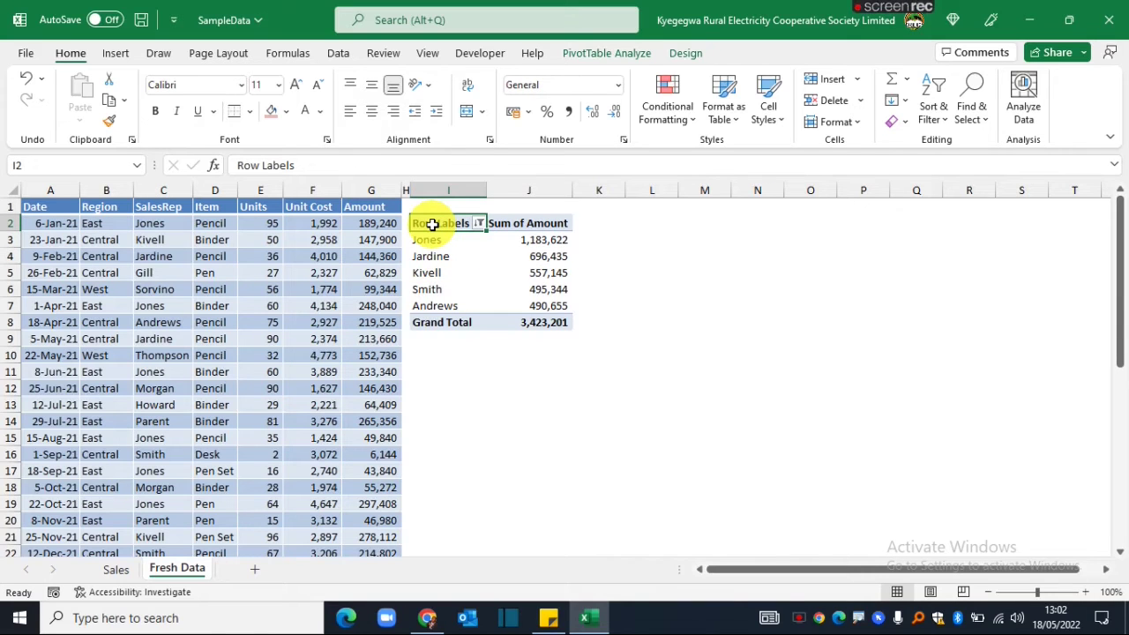
type("Sales R")
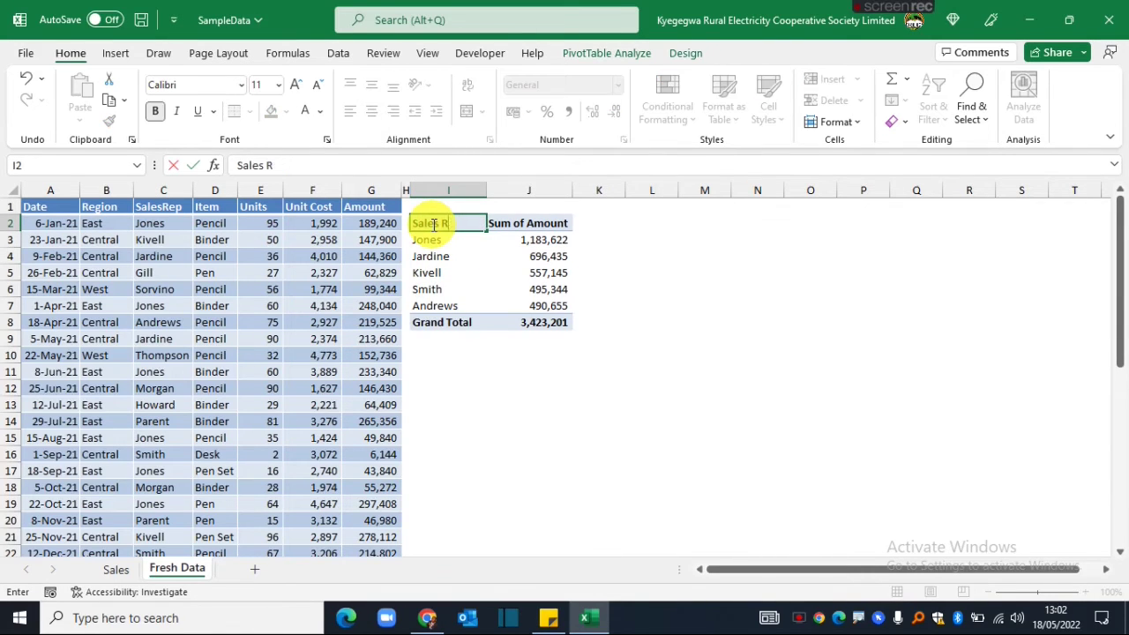
type("ep")
key("Tab")
type("A")
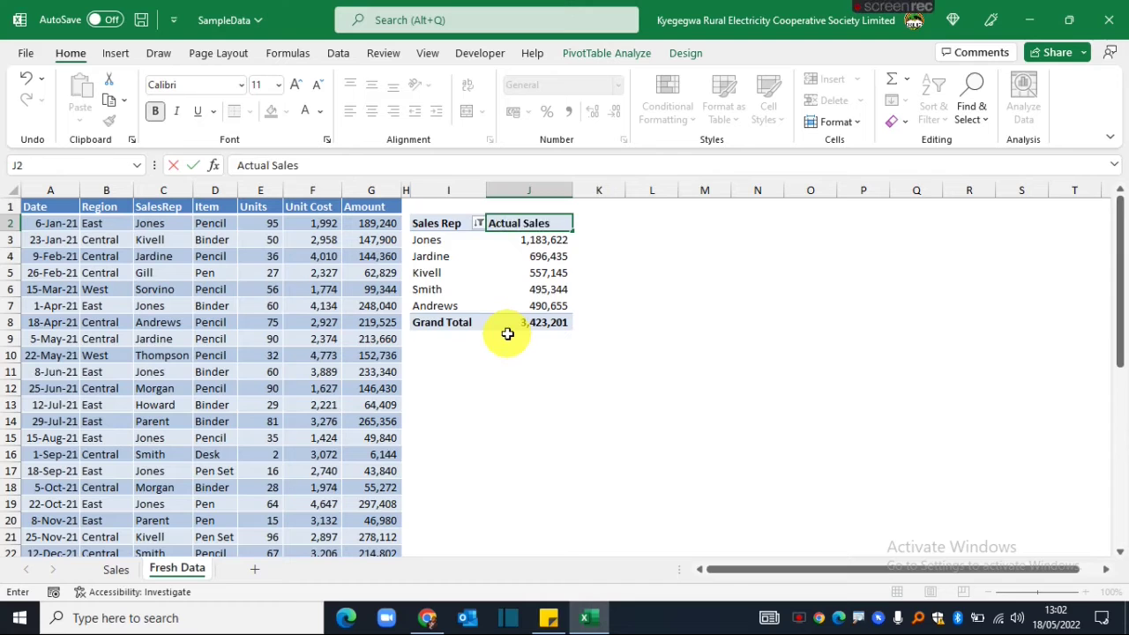
Turn off the grand totals for the rows and columns of the pivot table.
left_click(525, 257)
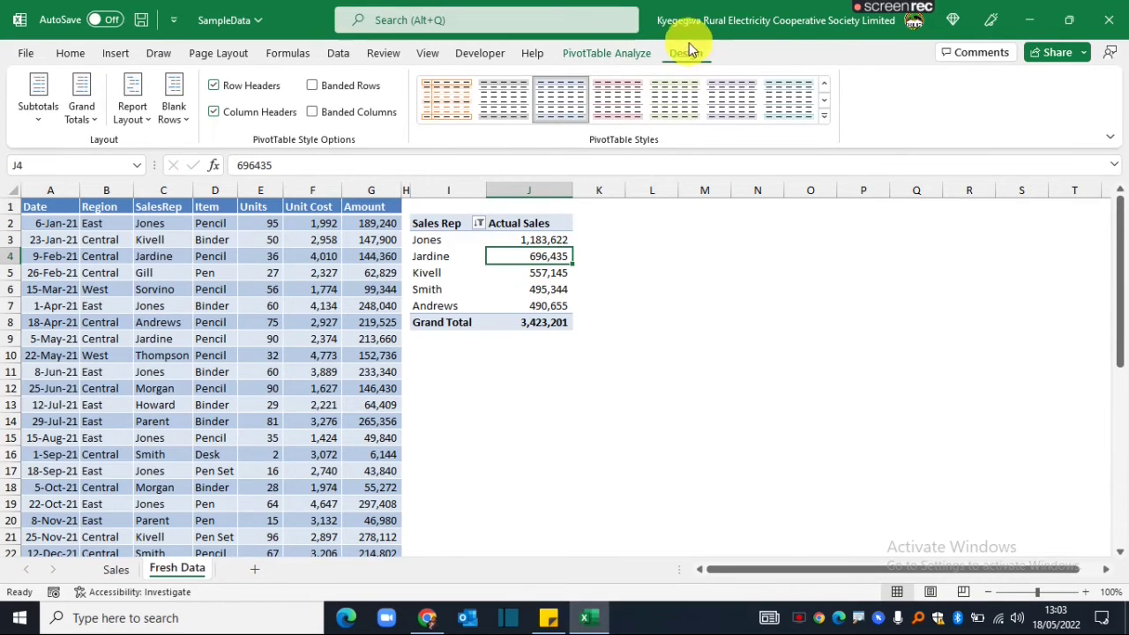
left_click(76, 122)
left_click(89, 148)
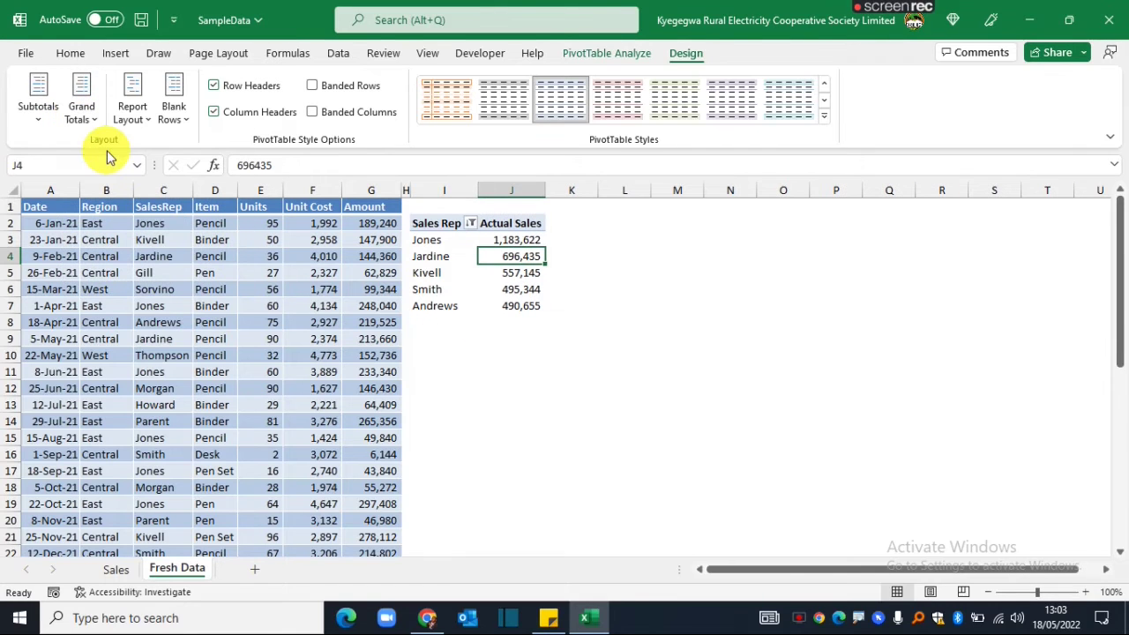
left_click(509, 344)
left_click_drag(433, 238, 500, 299)
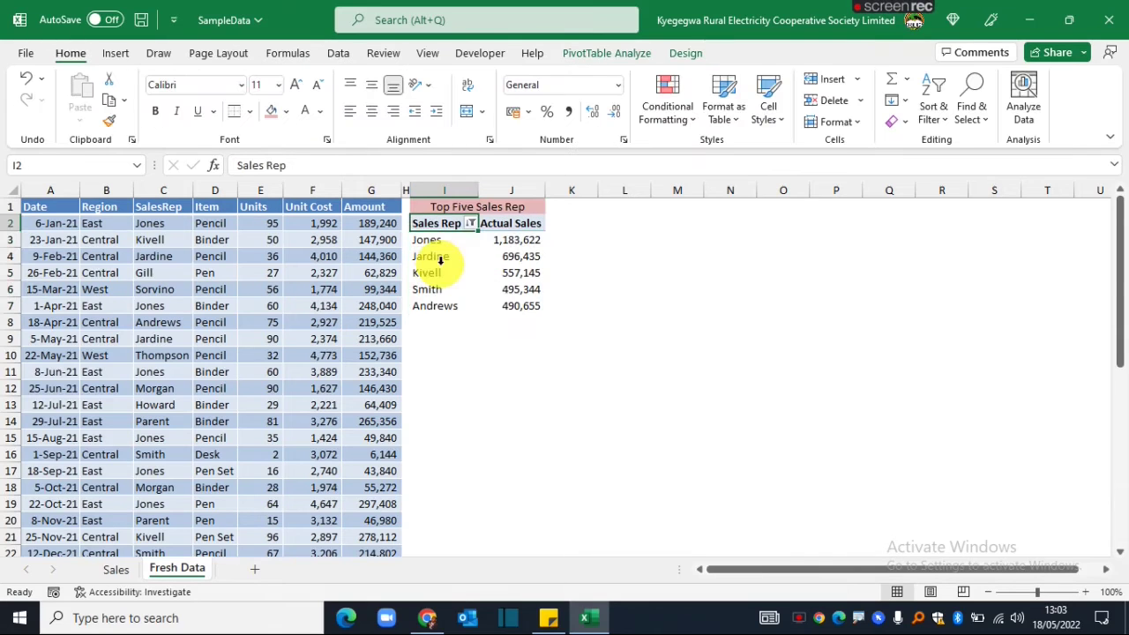
Apply the red PivotTable style with a dark red header row to the top five report.
left_click(443, 255)
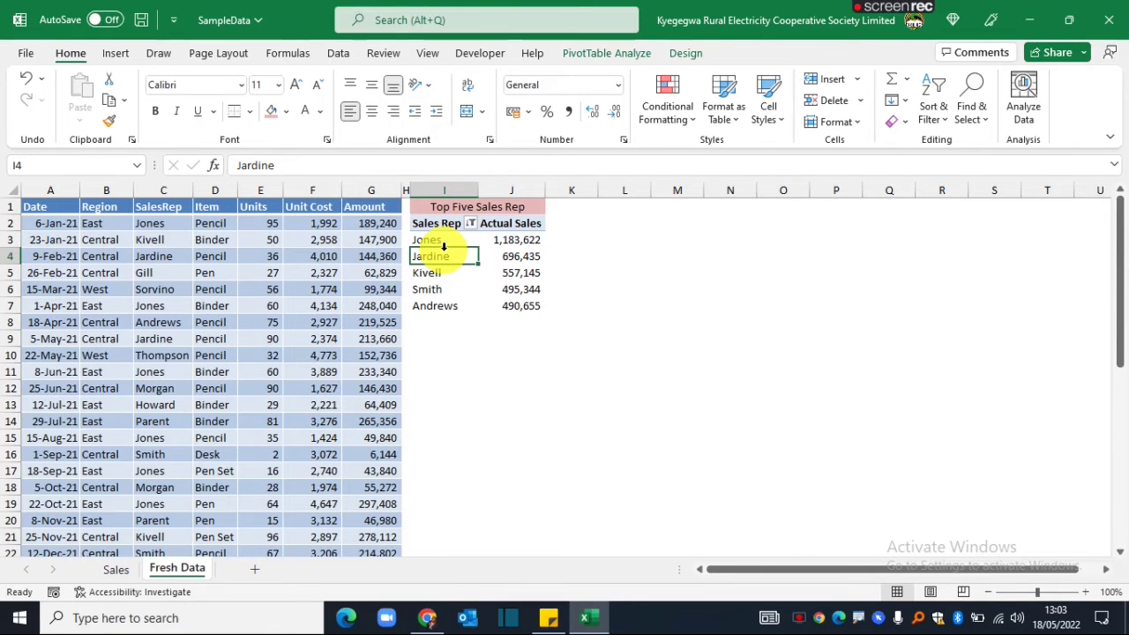
left_click(691, 55)
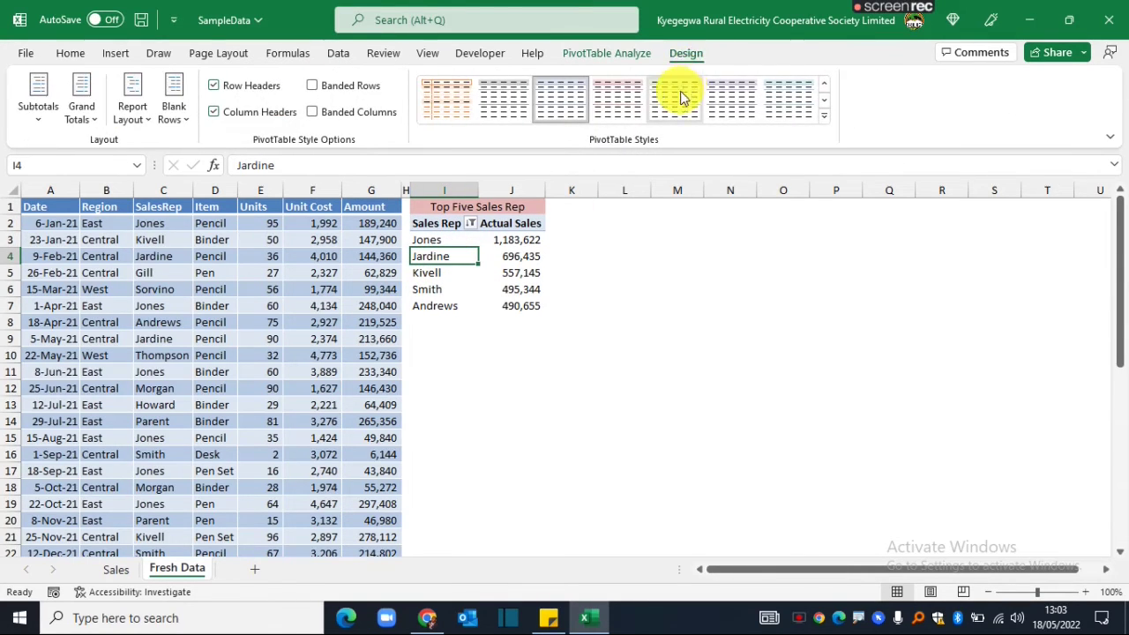
left_click(824, 100)
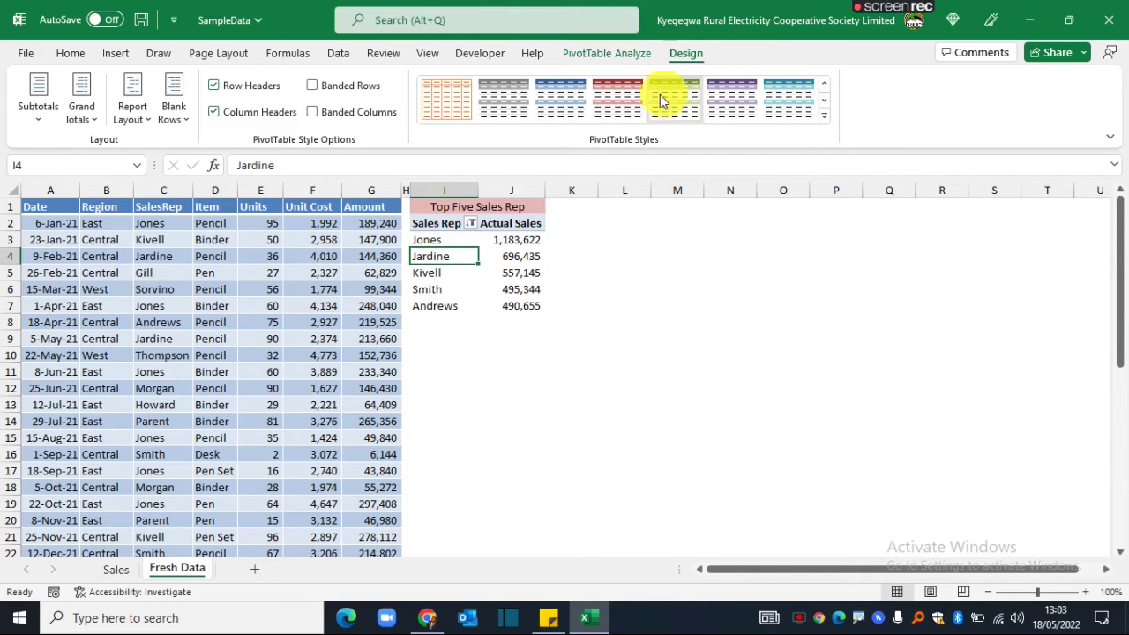
left_click(621, 94)
left_click(470, 356)
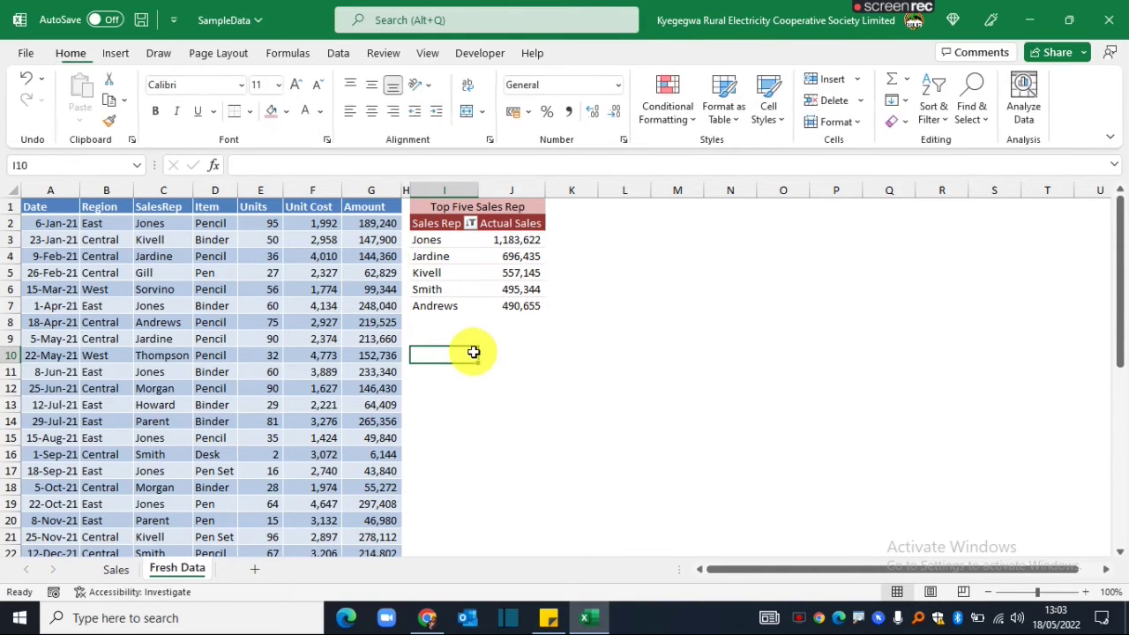
Examine the Top Five Sales Rep report, going through the ranked reps and their actual sales.
left_click(340, 322)
left_click(410, 239)
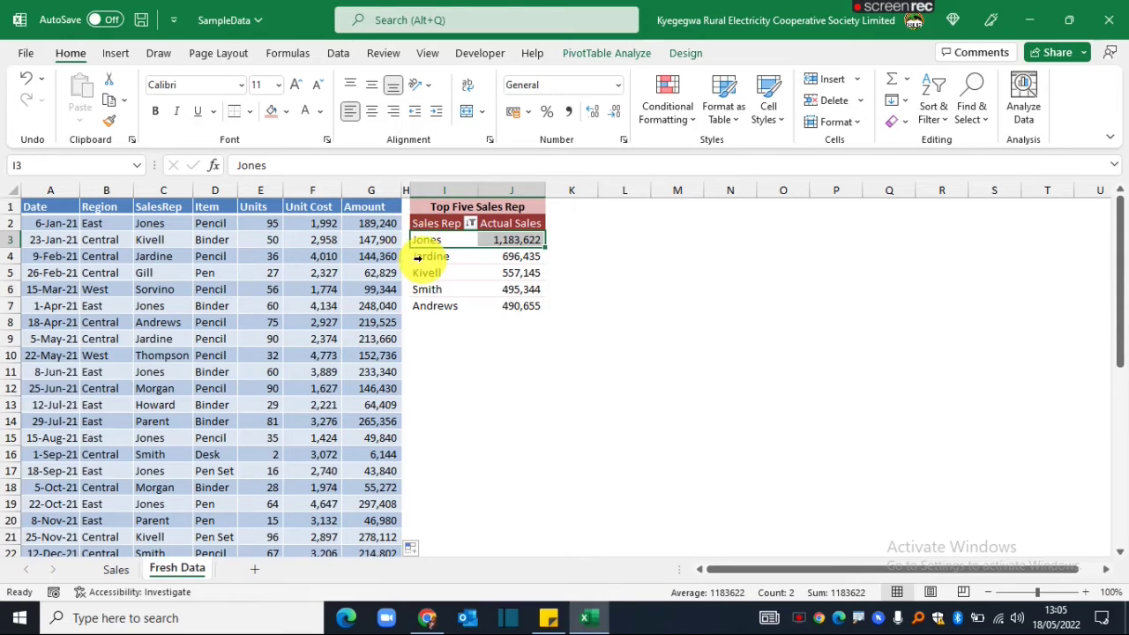
left_click(414, 256)
left_click(425, 273)
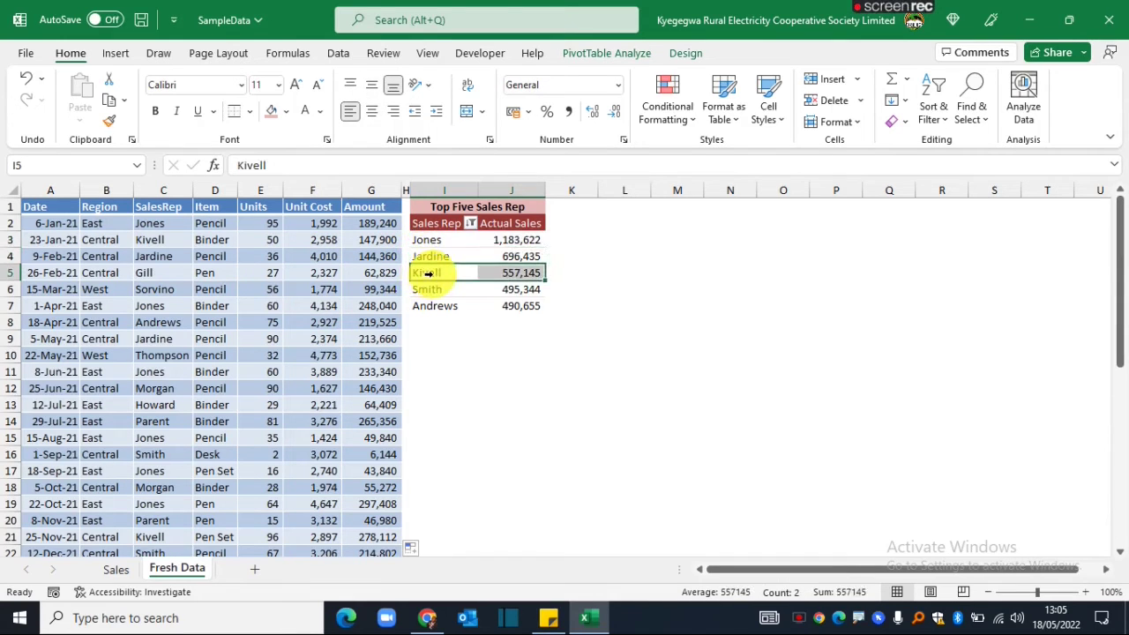
left_click(437, 305)
left_click(731, 317)
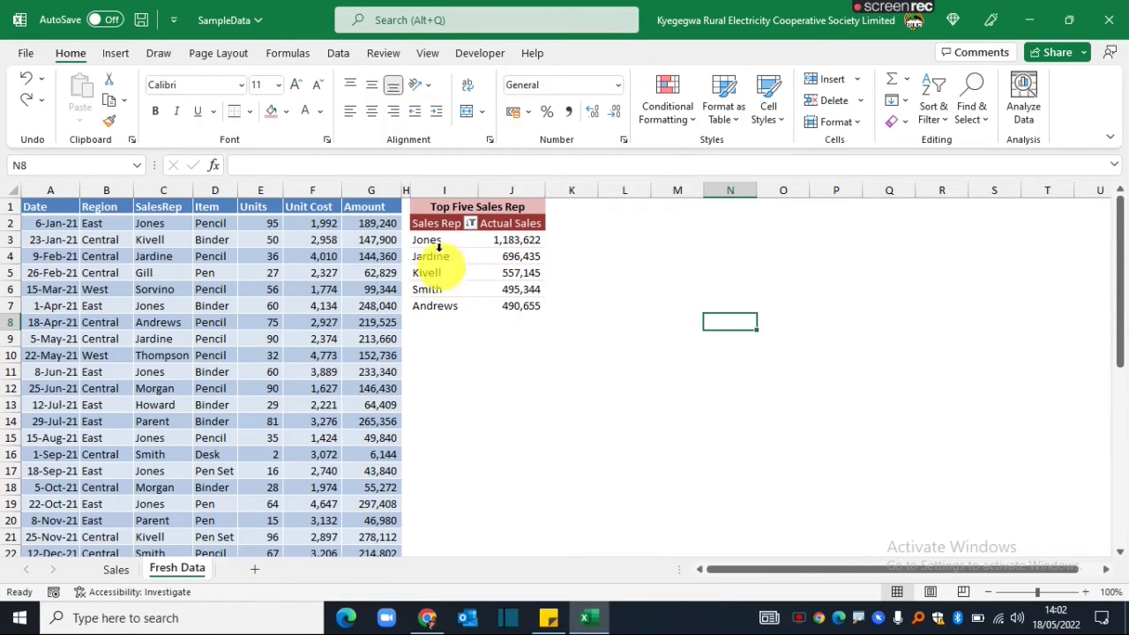
left_click_drag(427, 206, 518, 304)
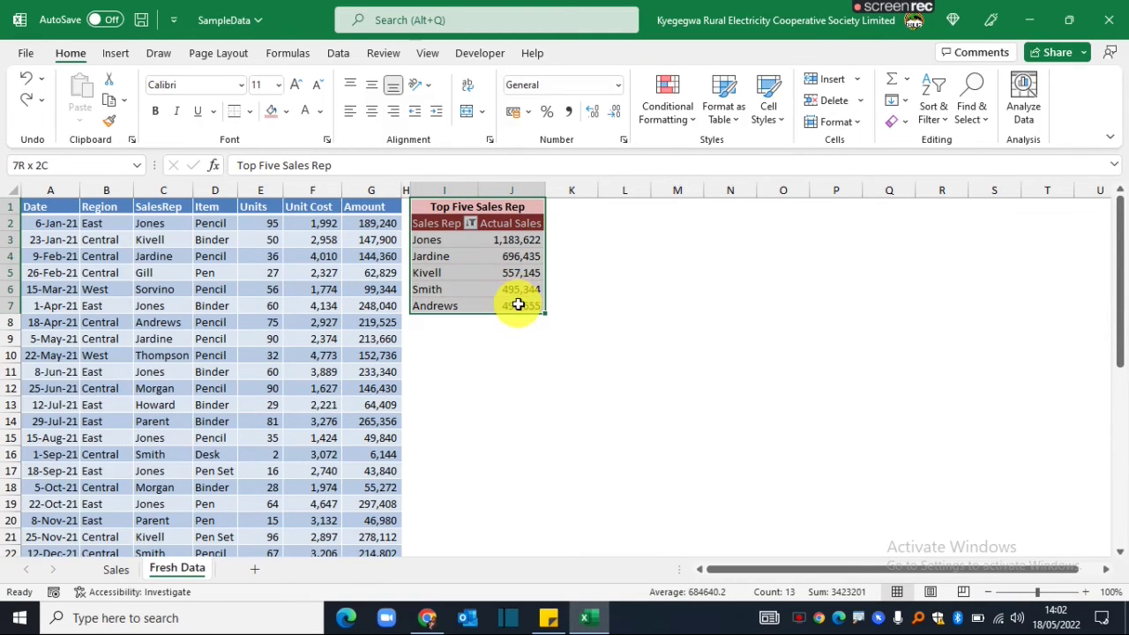
left_click(490, 277)
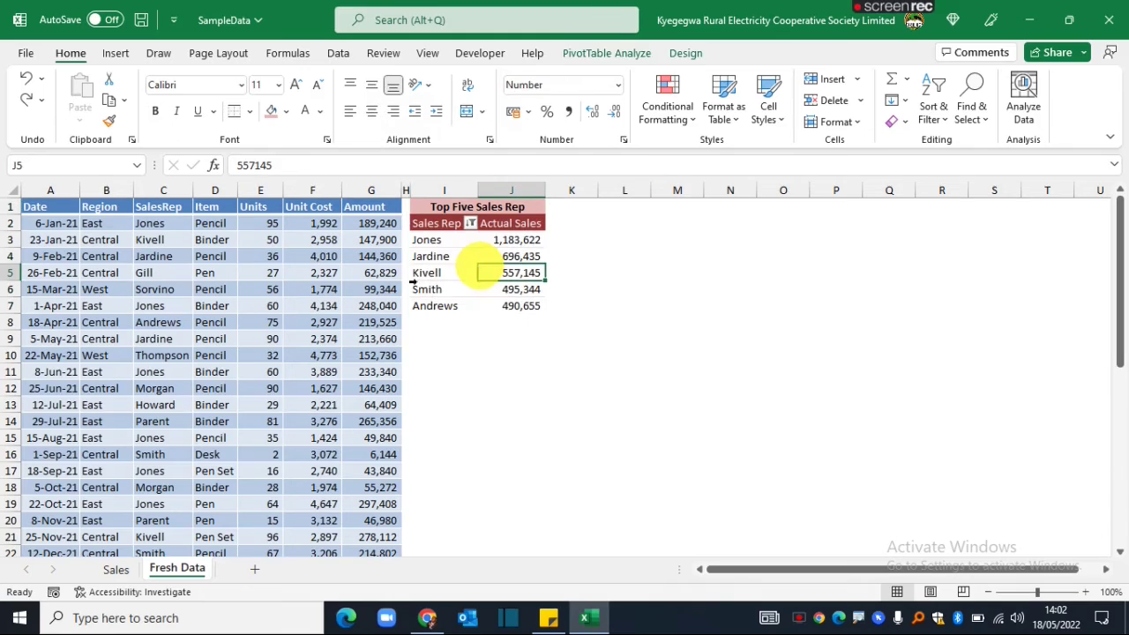
Insert a blank row at row 9 of the source data table, above the 5-May-21 record.
left_click(157, 275)
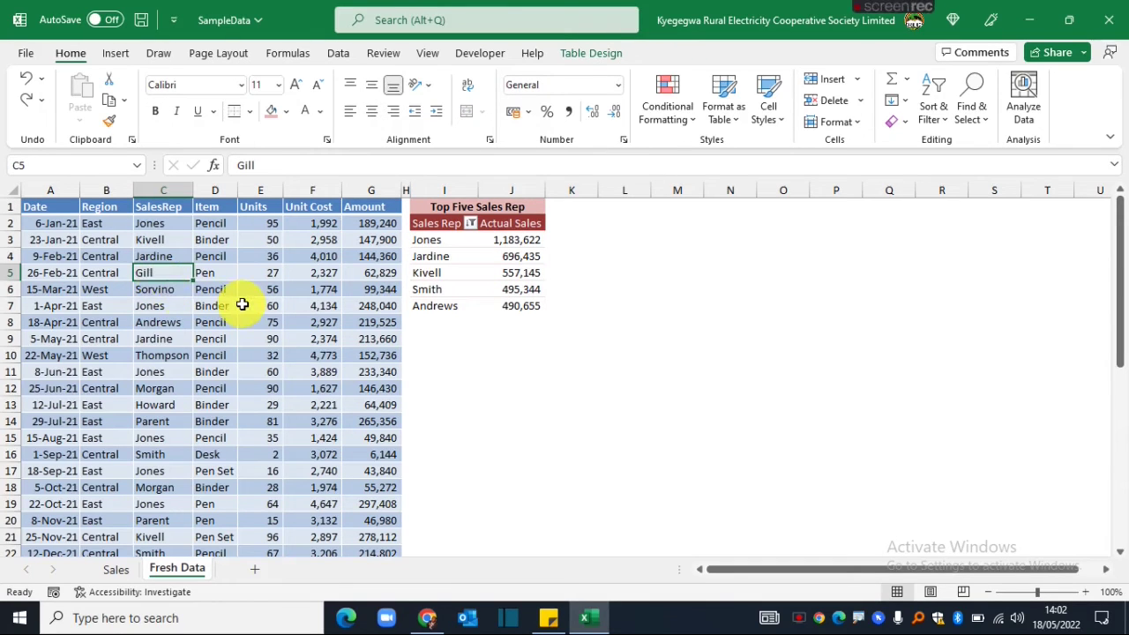
left_click(214, 338)
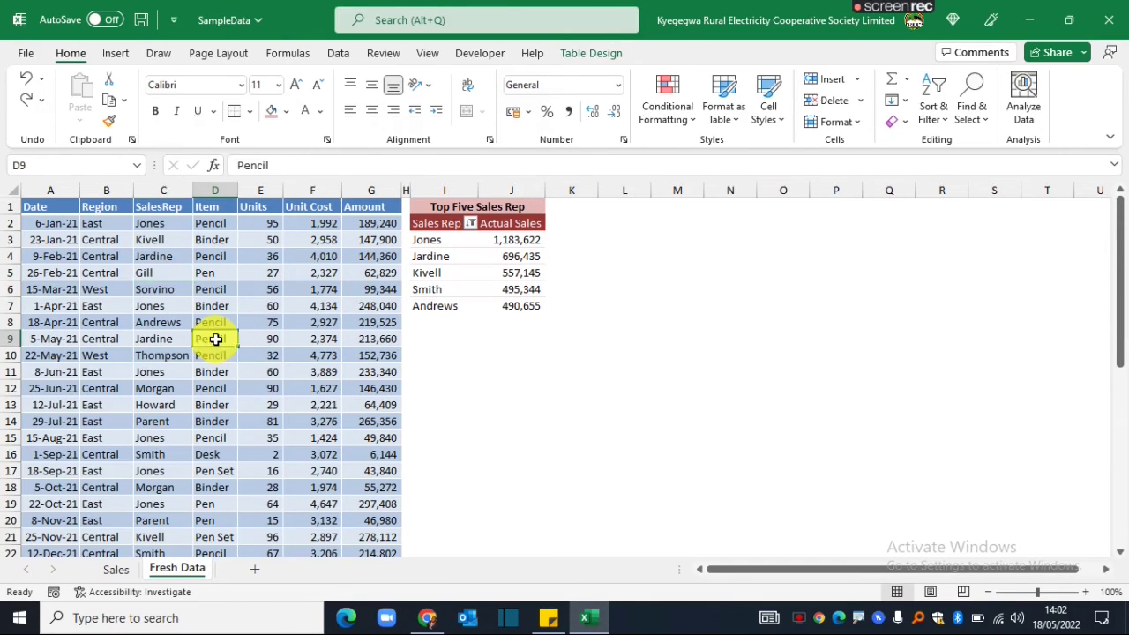
left_click(28, 339)
right_click(28, 339)
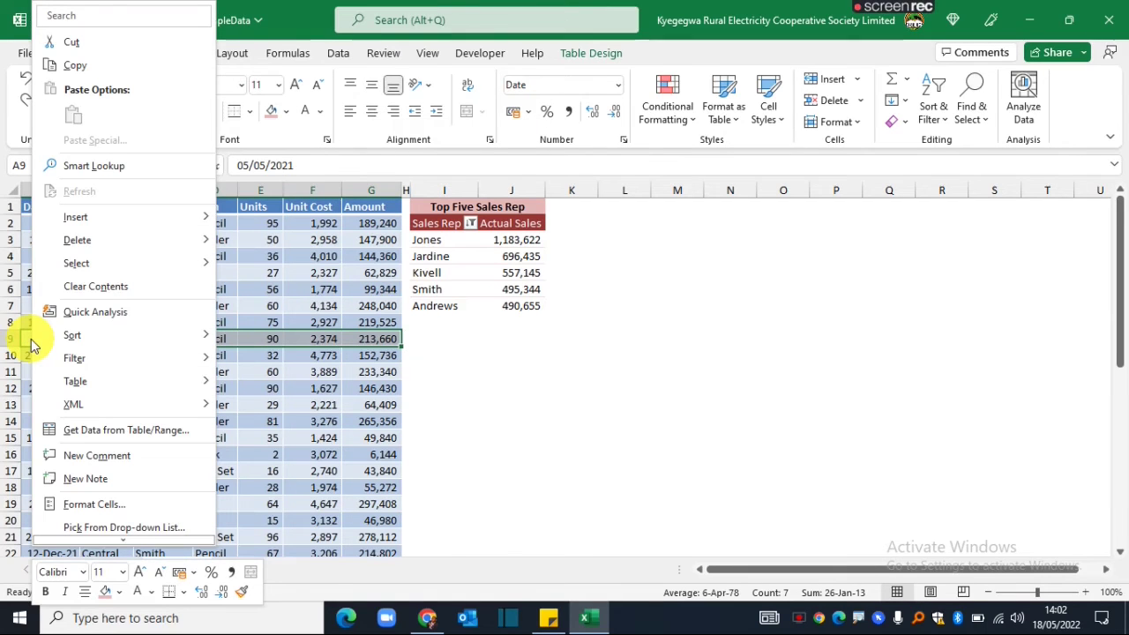
left_click(97, 220)
Enter the date 18-May and the region Central in the blank row 9.
left_click(54, 337)
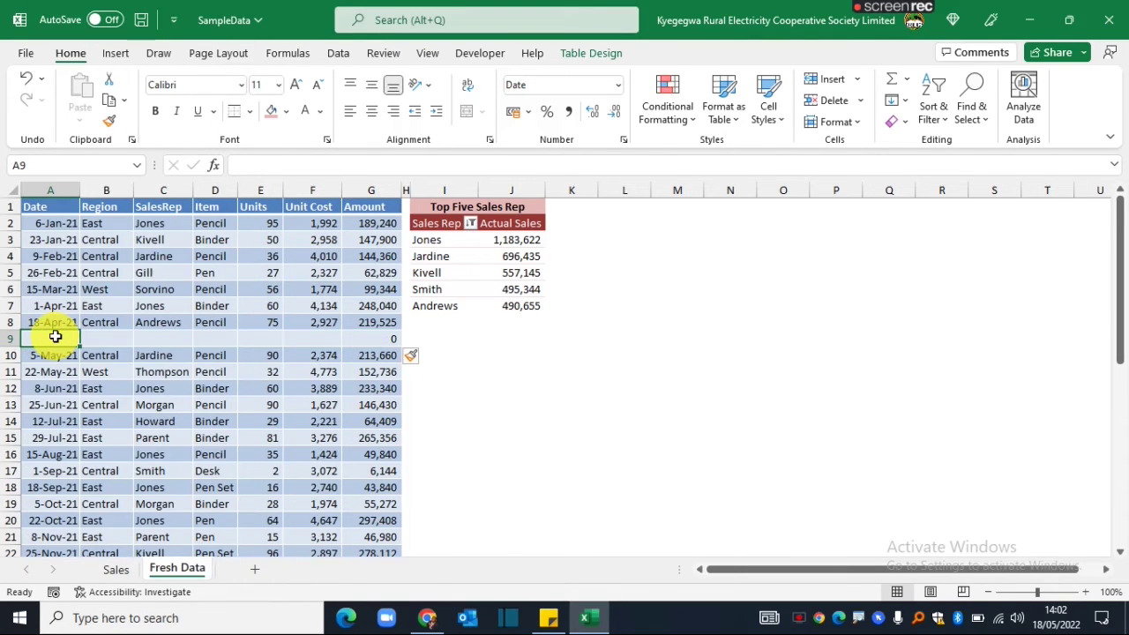
type("18")
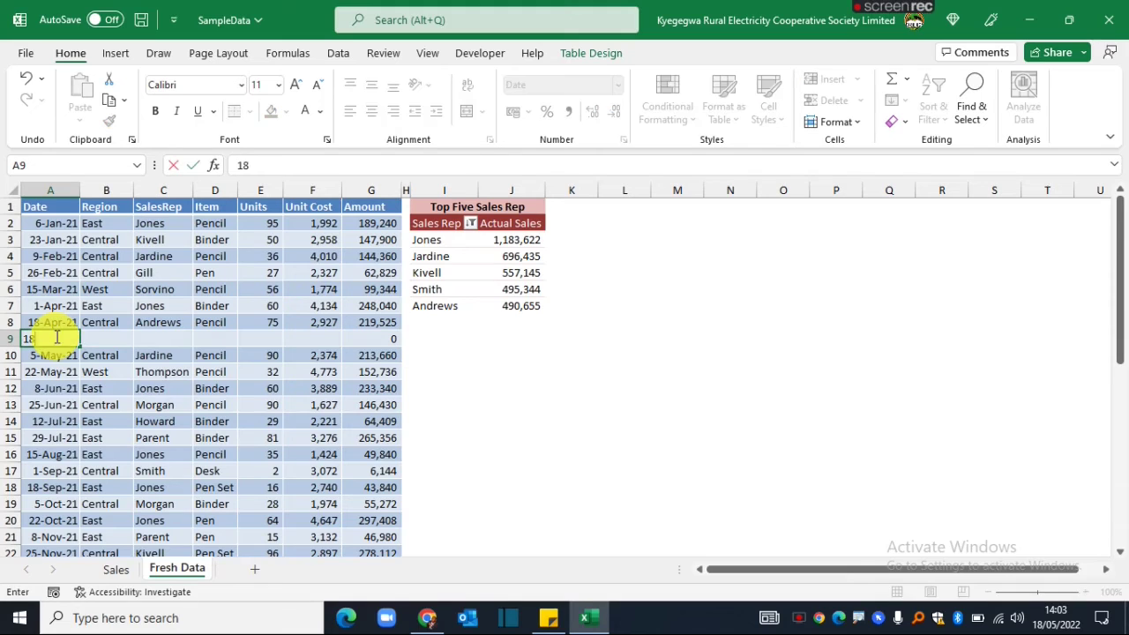
type("-May")
key("Tab")
type("Central")
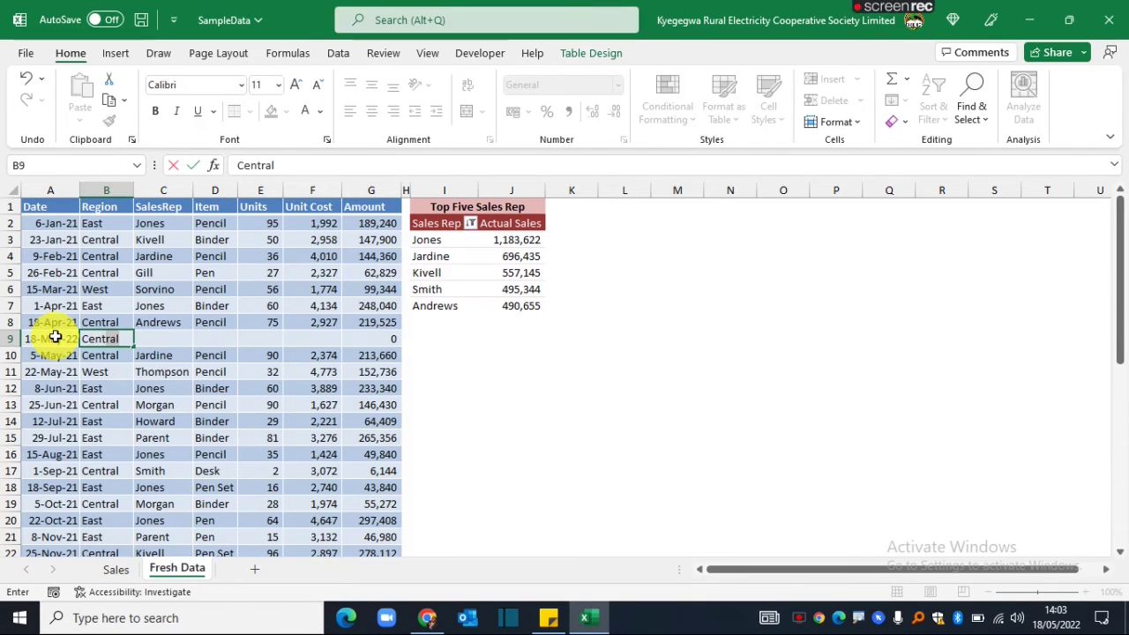
key("Tab")
Fill in the sales rep's name in C9 and enter Pencils as the item in D9.
type("God")
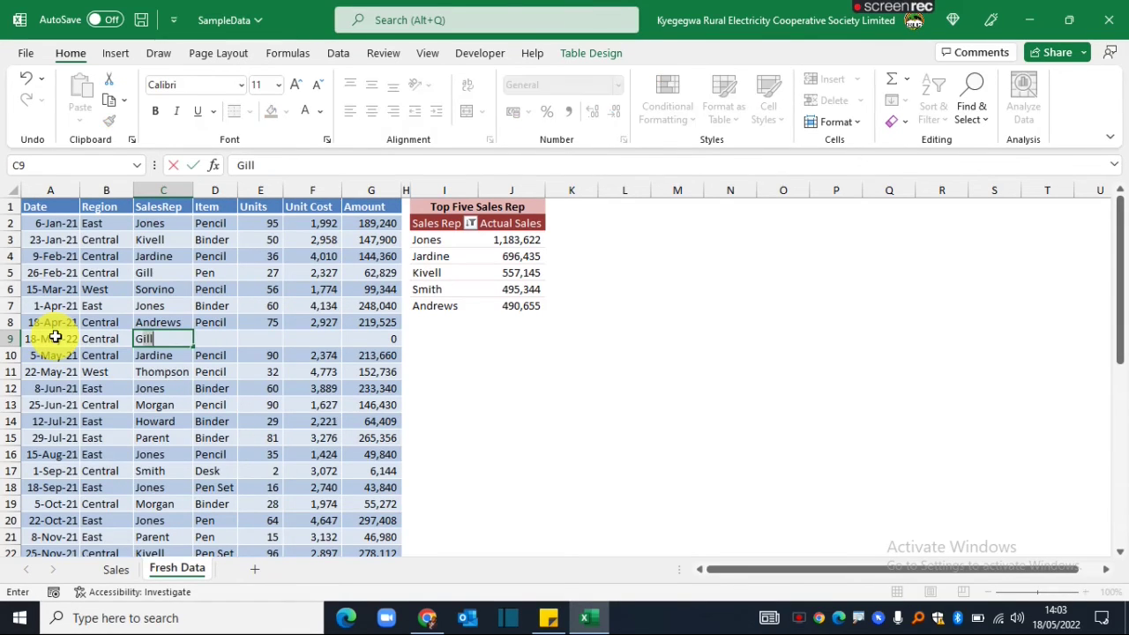
type("frey")
key("Tab")
type("Pe")
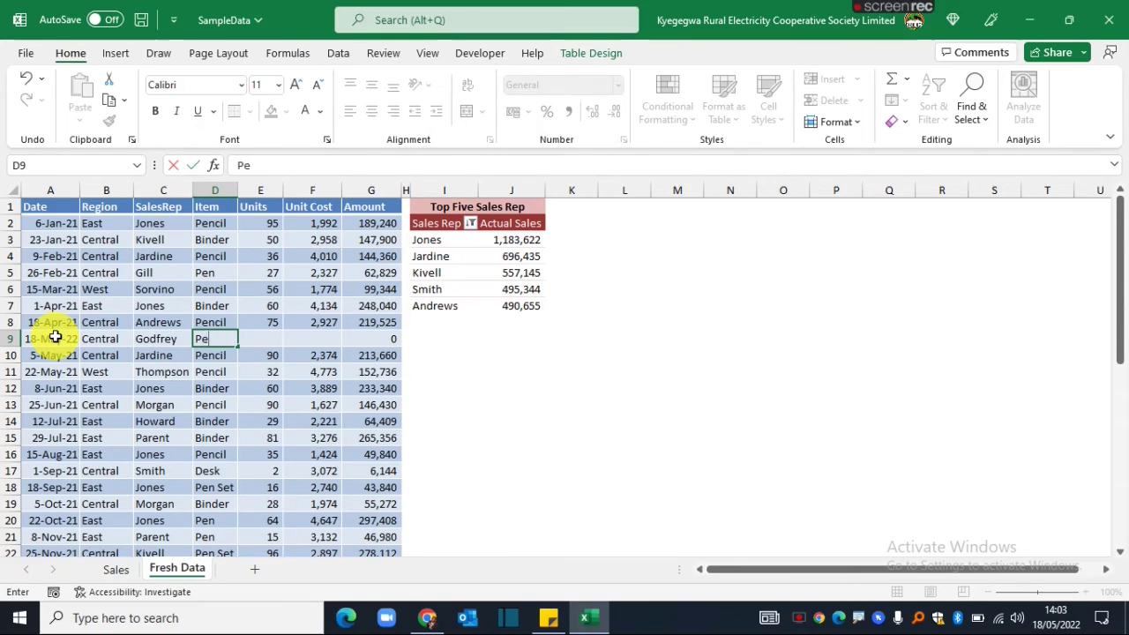
type("ncils")
key("Tab")
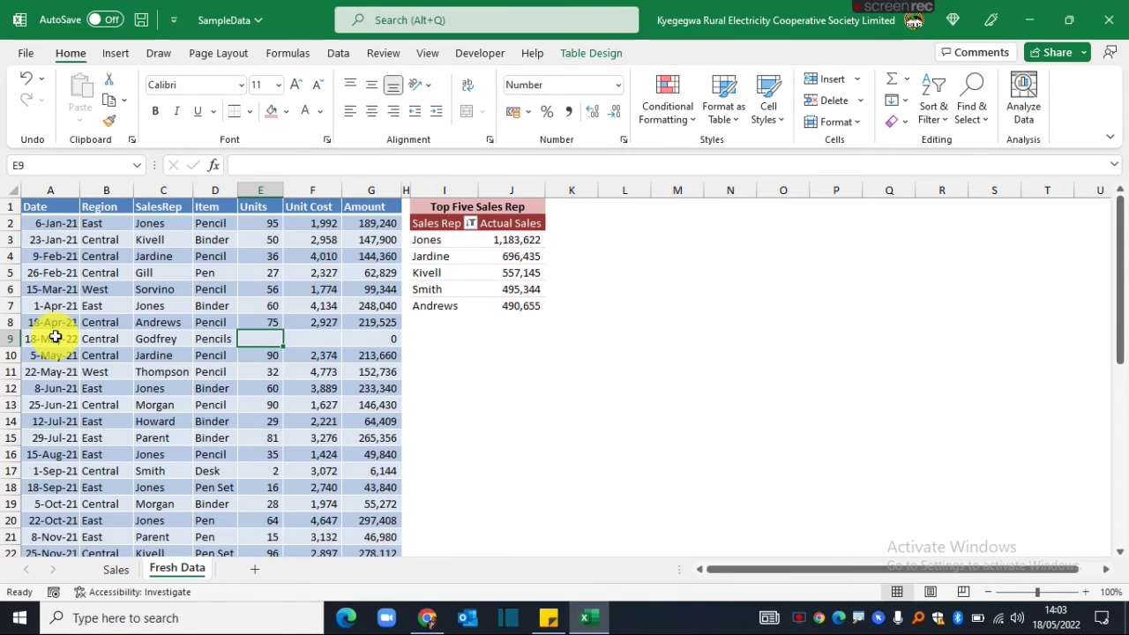
Complete the new record in row 9 with 100,000 units at a unit cost of 3,000, and check its calculated amount.
type("10")
type("0")
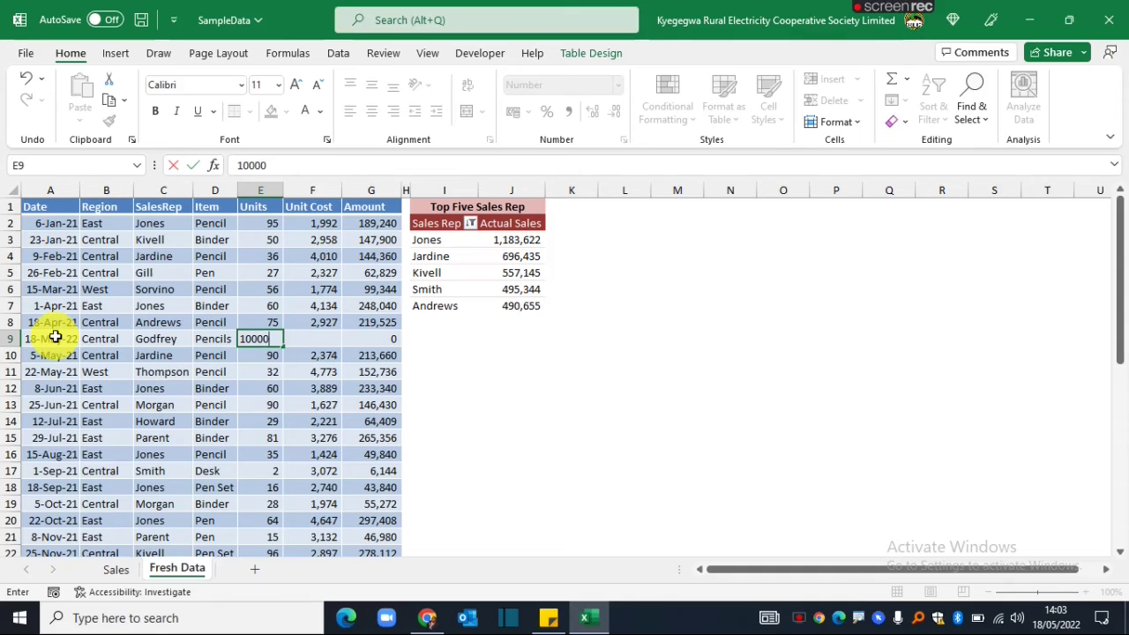
type(",000")
key("Tab")
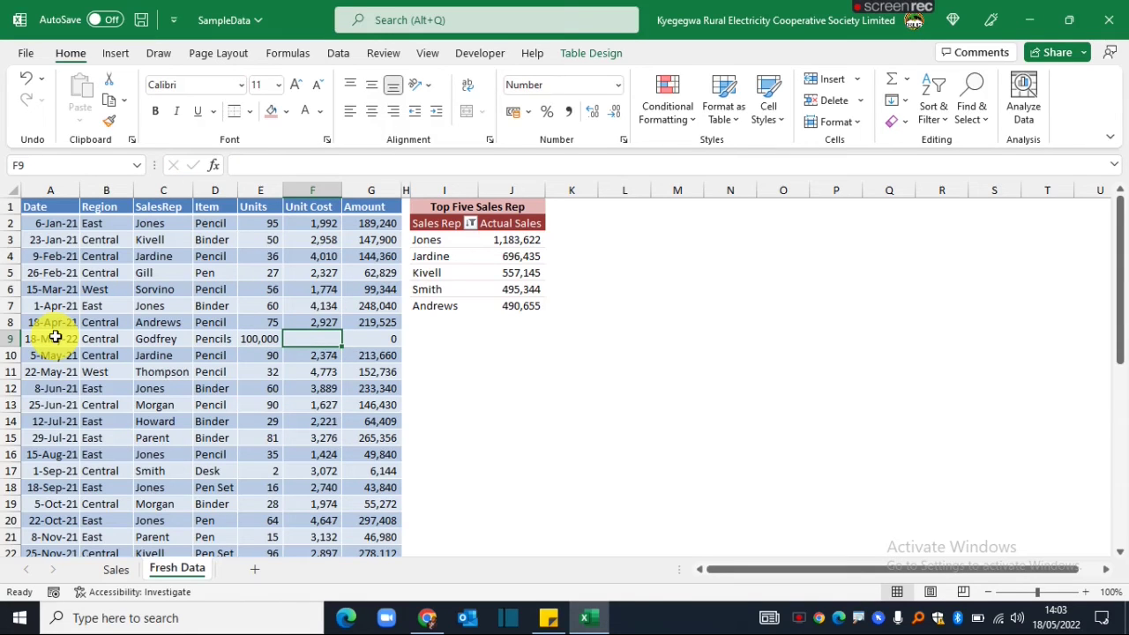
type("3,00")
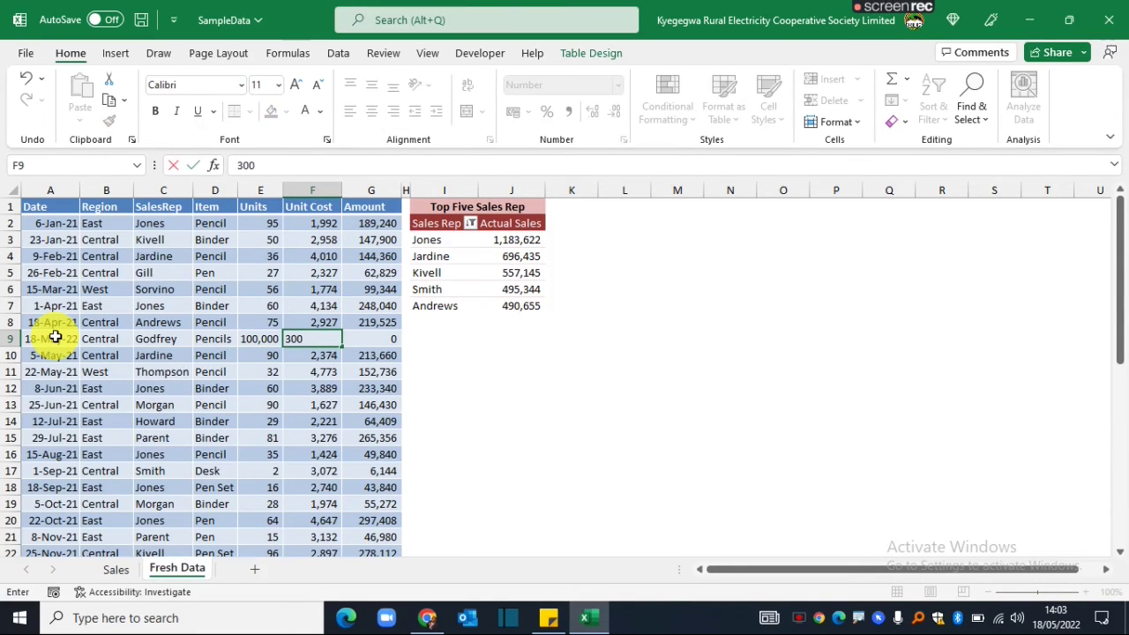
type("0")
key("Tab")
left_click_drag(43, 338, 356, 339)
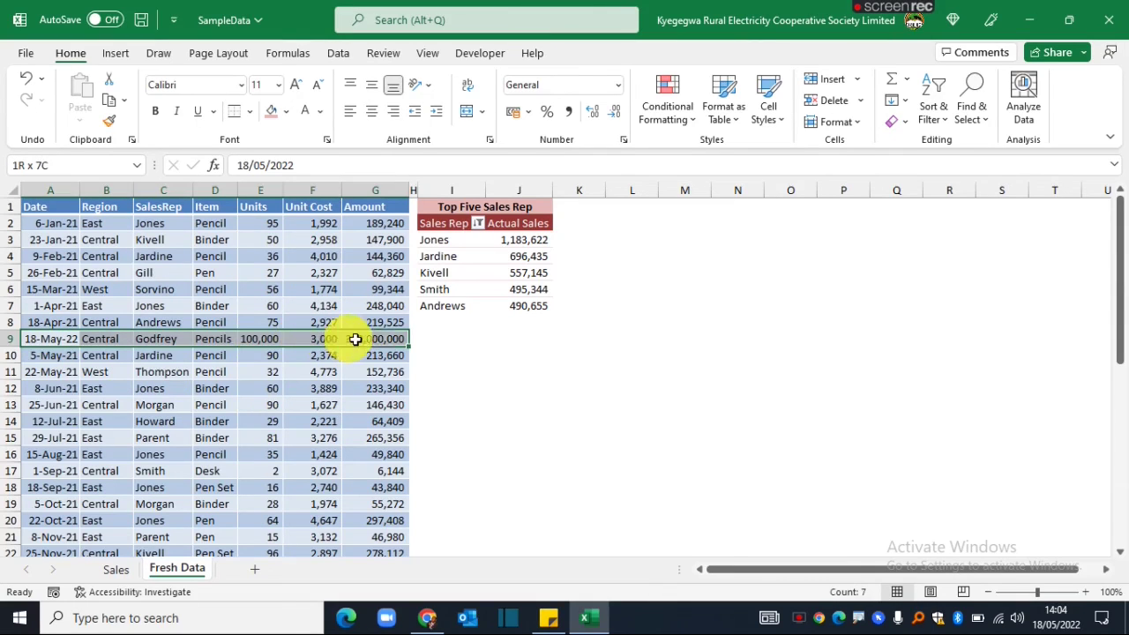
left_click(371, 340)
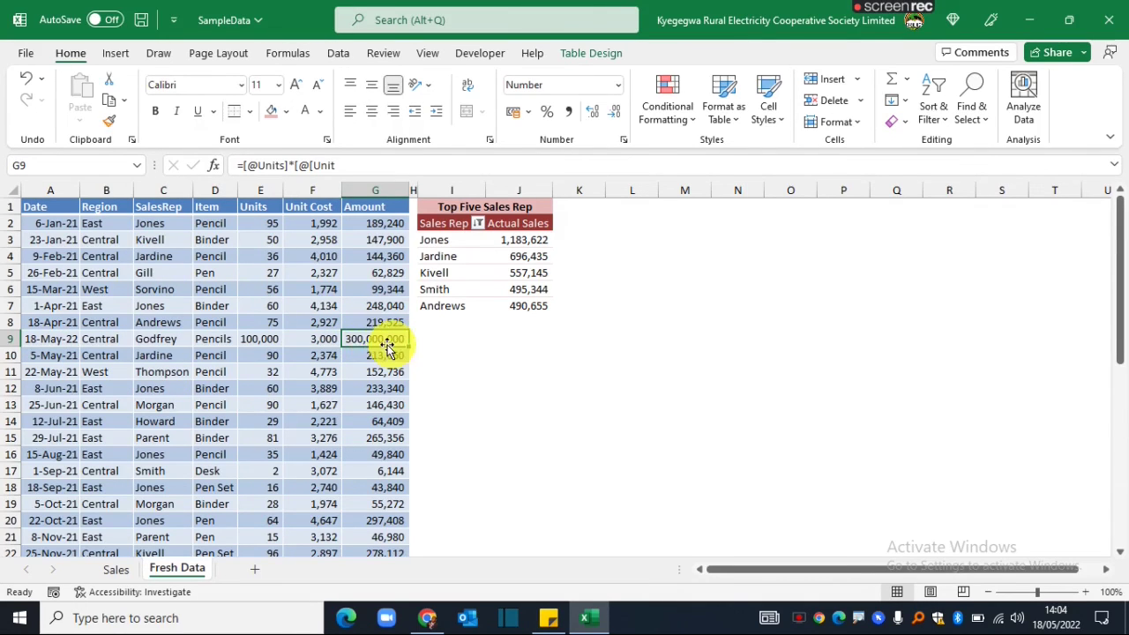
Refresh the Top Five Sales Rep pivot table to include the new record, and check its first-ranked entry.
left_click(510, 257)
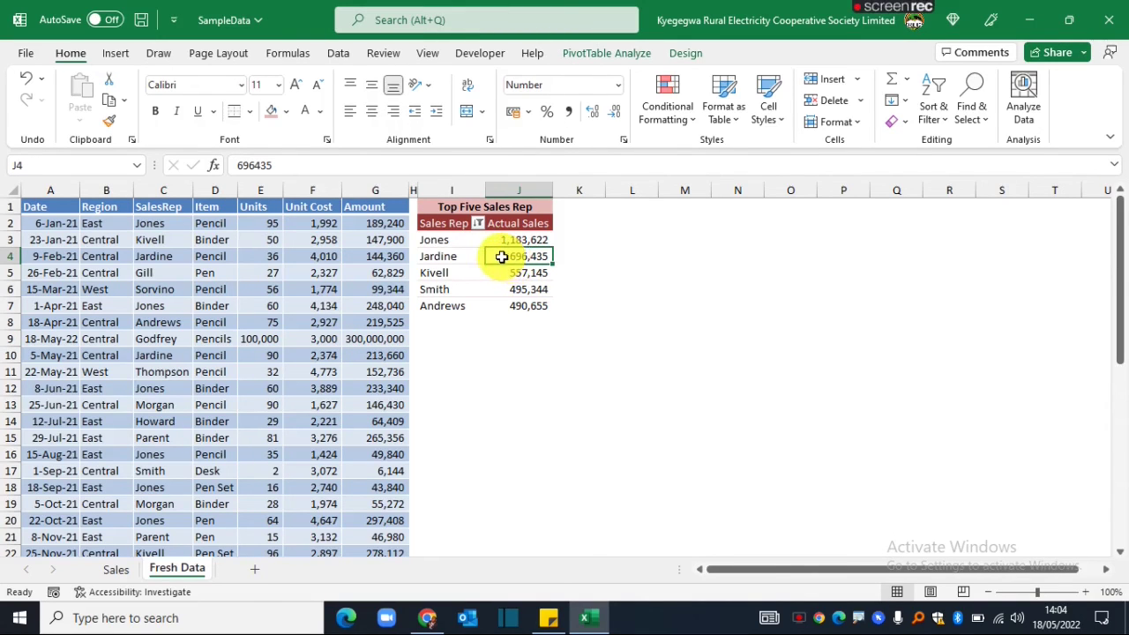
key("alt+F5")
left_click(625, 255)
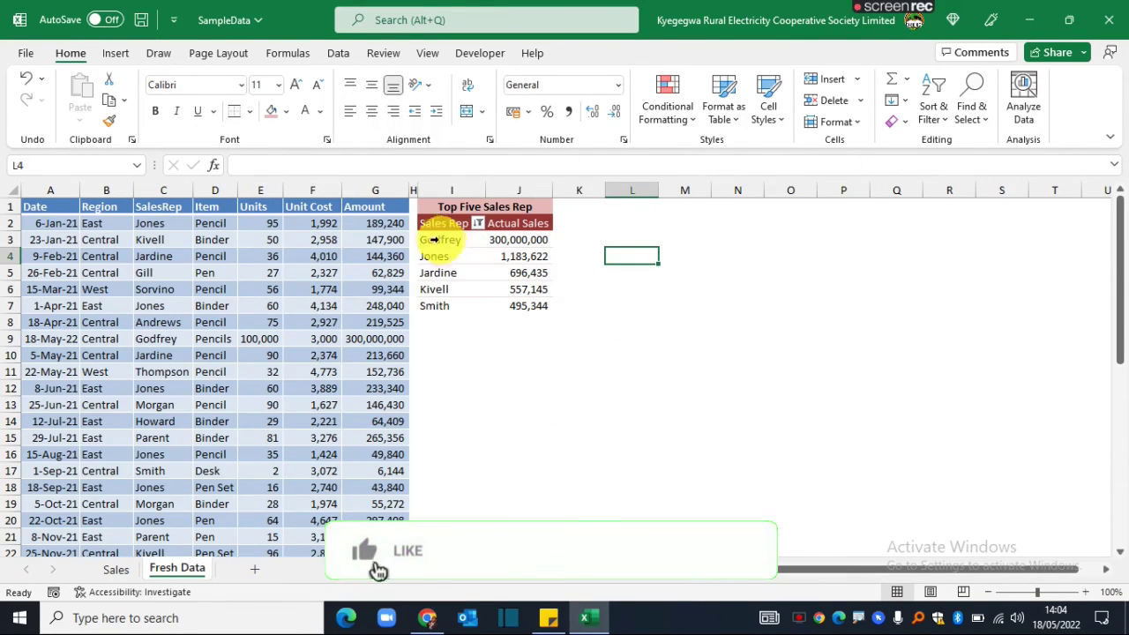
left_click(434, 239)
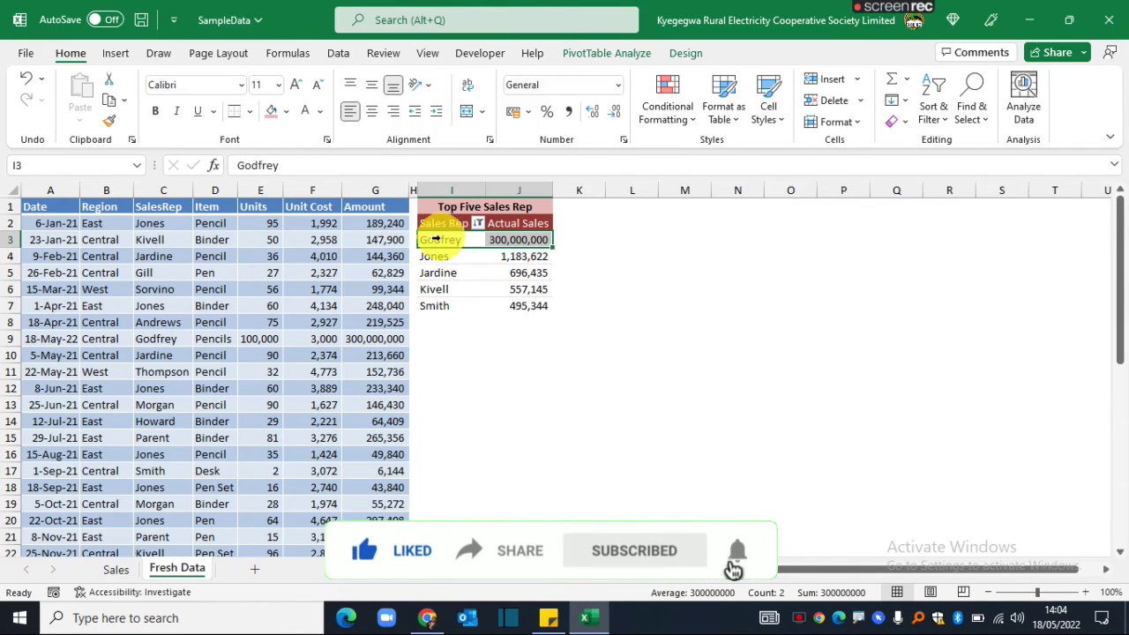
left_click(320, 353)
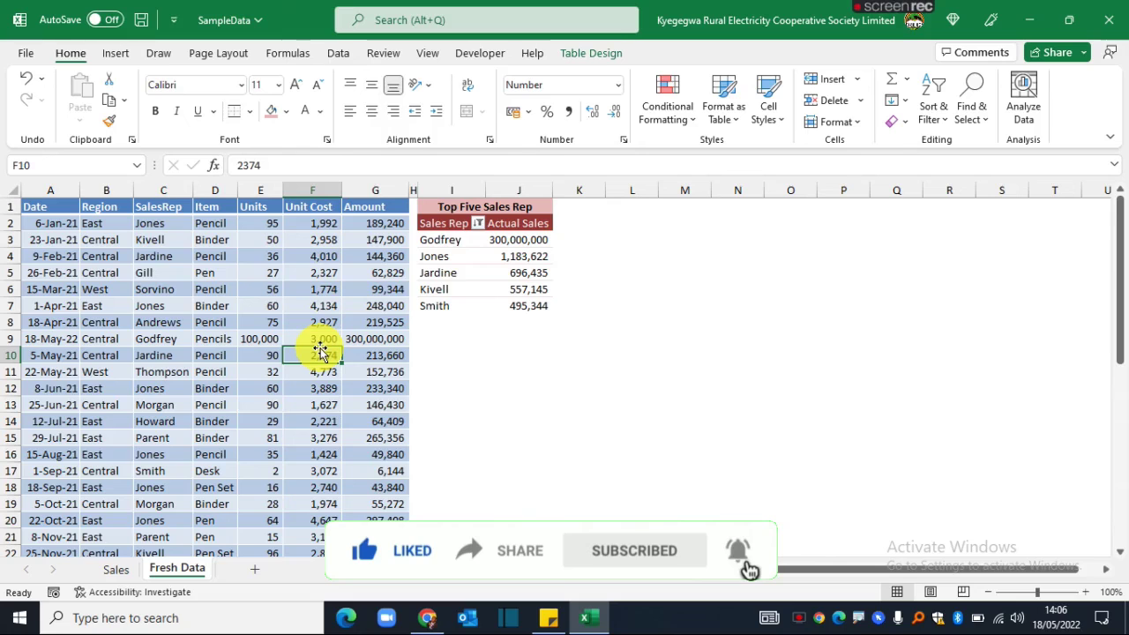